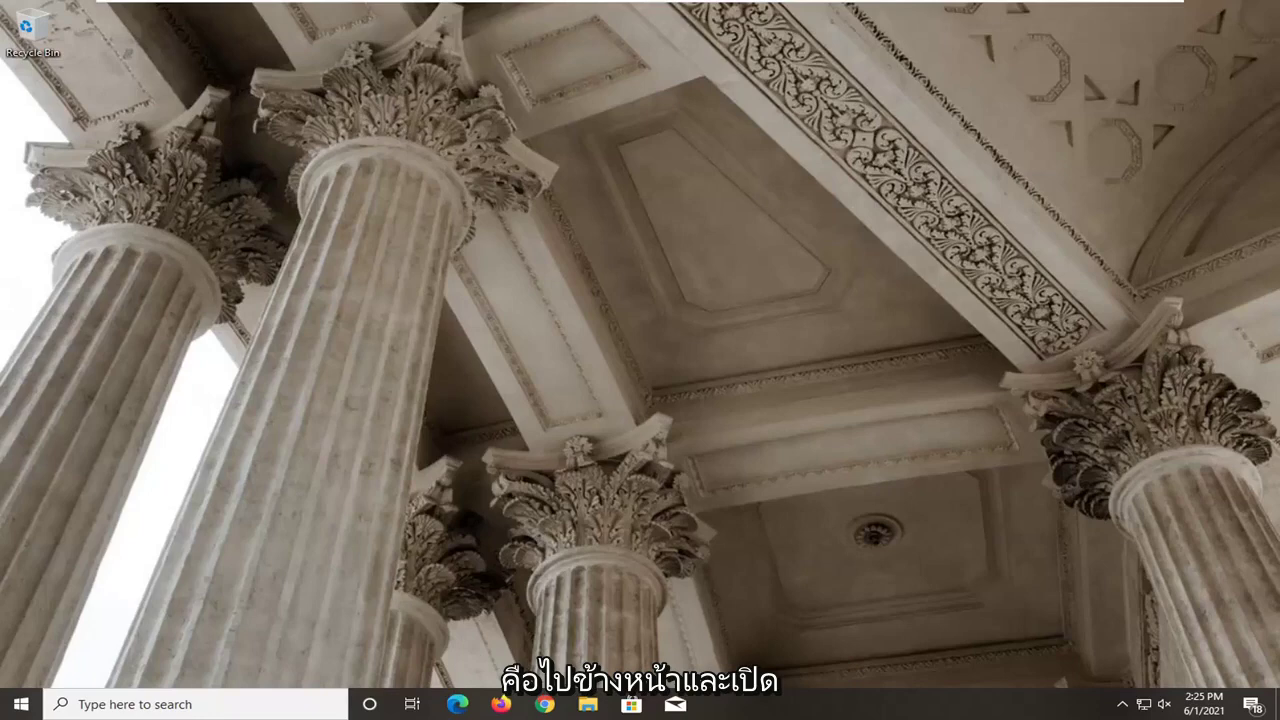
# Step: Open Windows Settings and go to the advanced display settings of the System display page
pyautogui.click(20, 708)
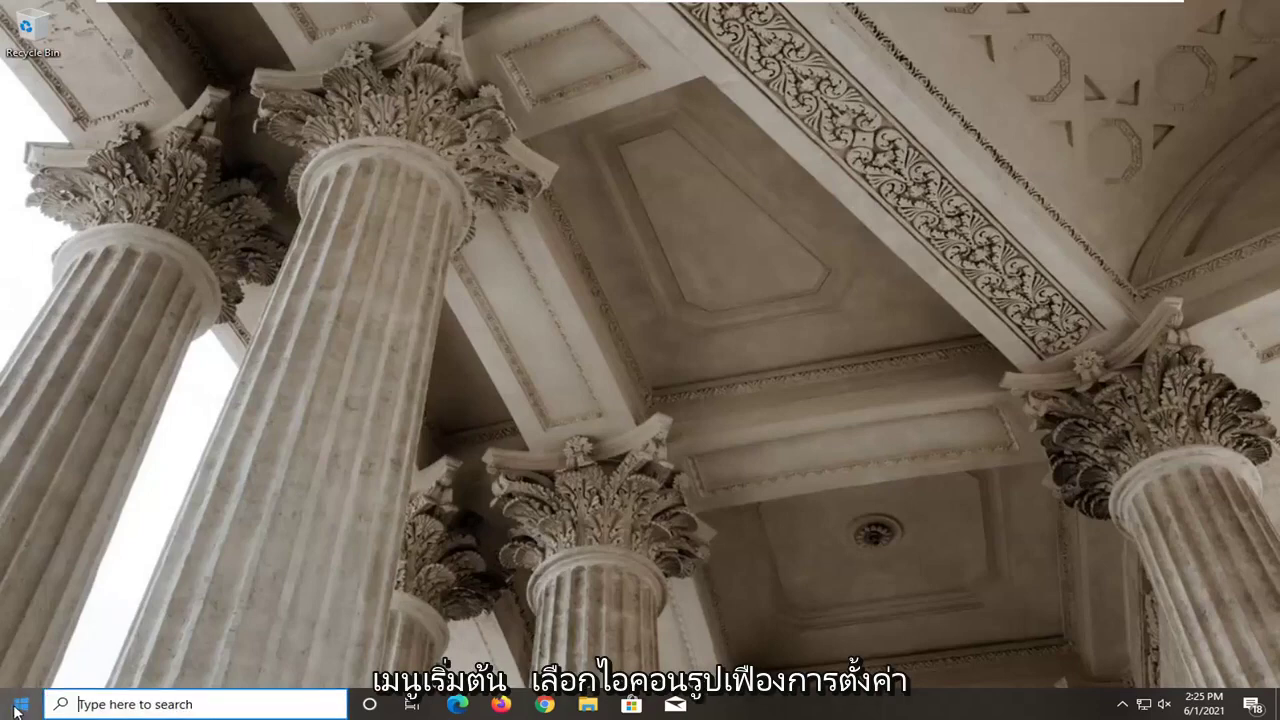
pyautogui.moveTo(19, 635)
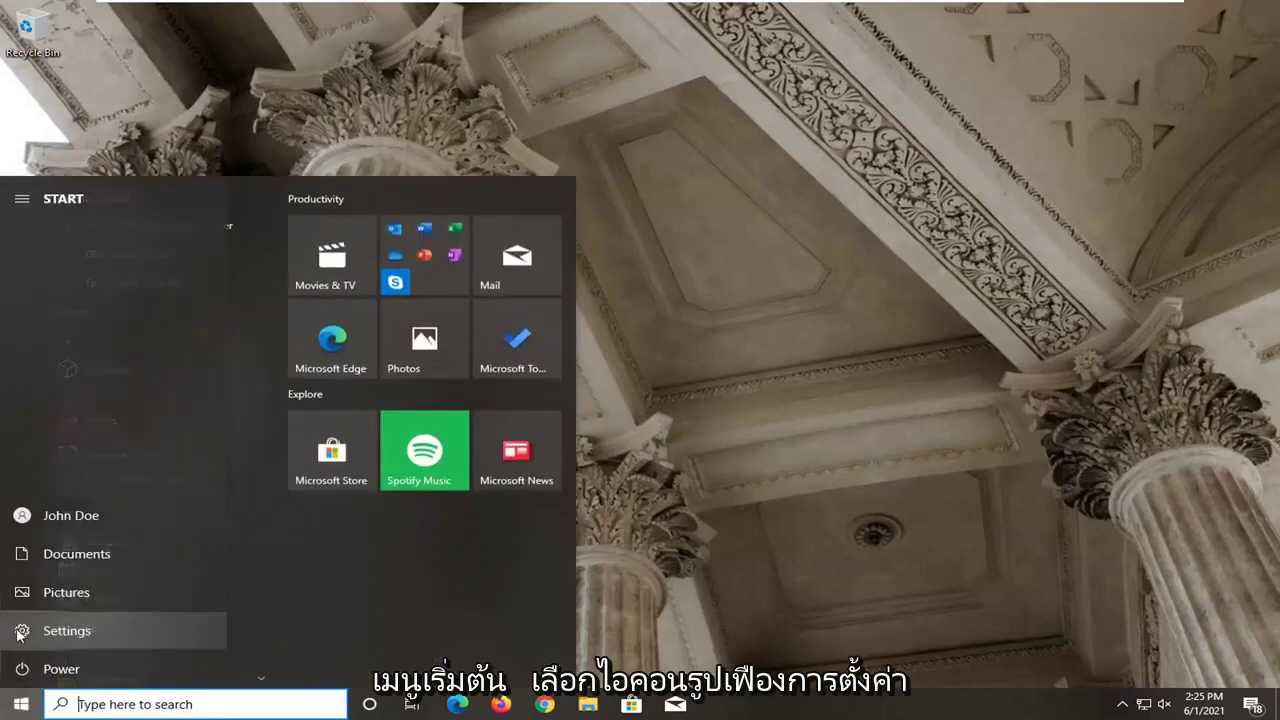
pyautogui.click(79, 632)
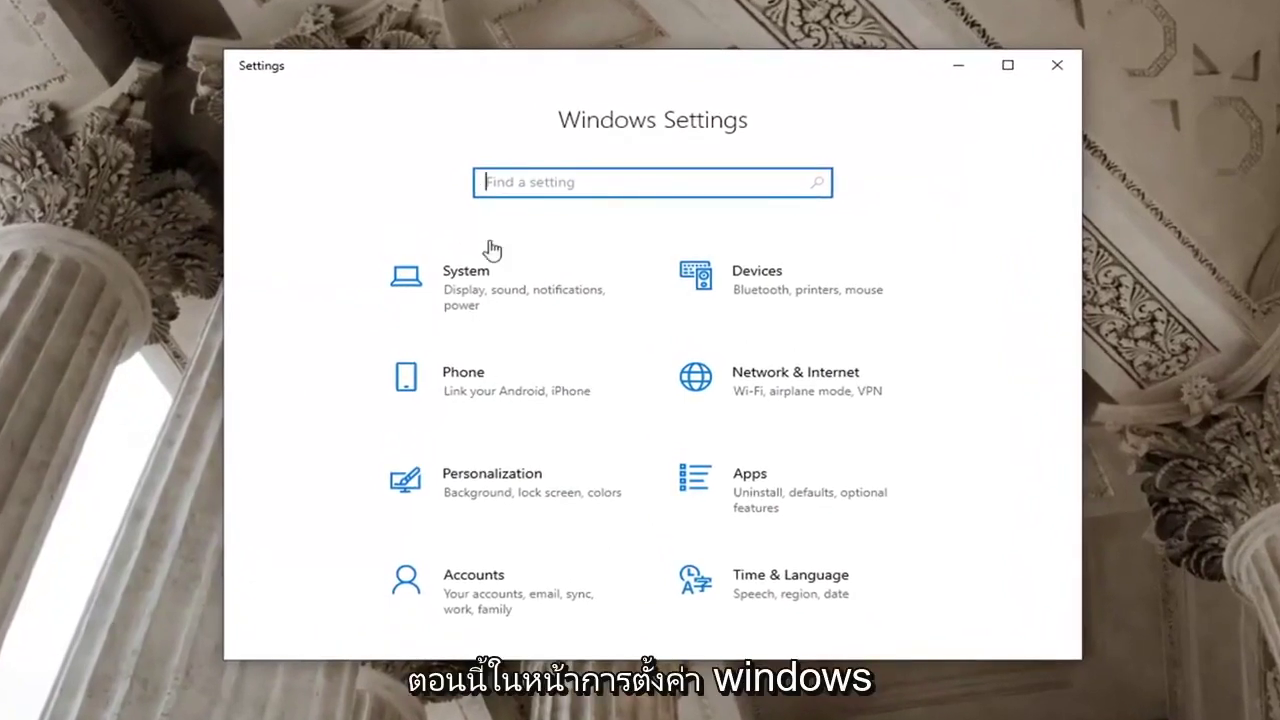
pyautogui.click(457, 309)
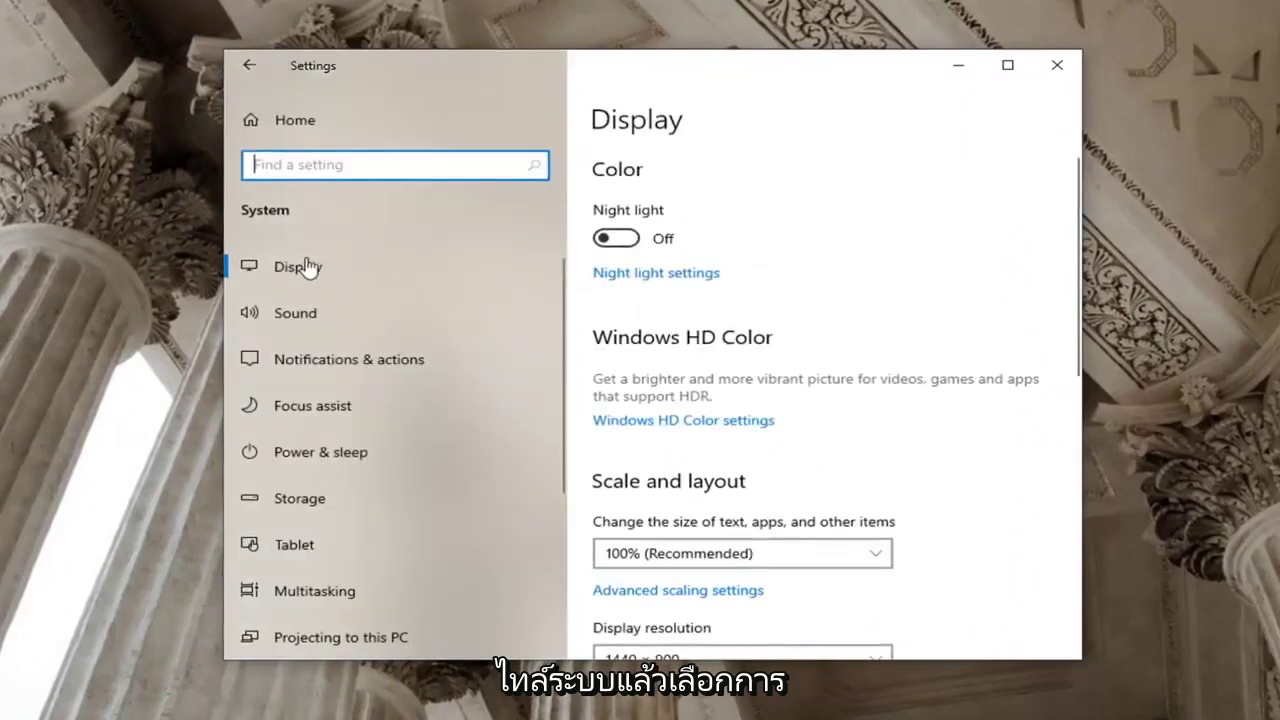
pyautogui.click(306, 270)
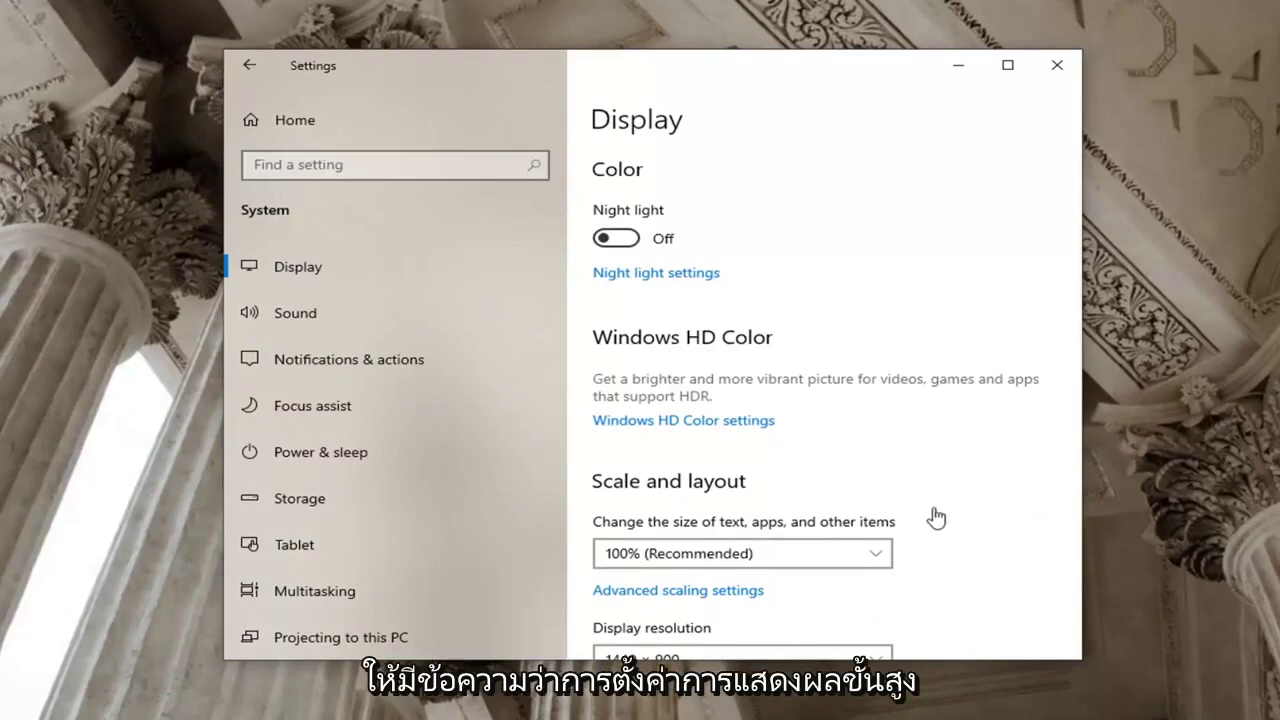
pyautogui.scroll(-5, 757, 523)
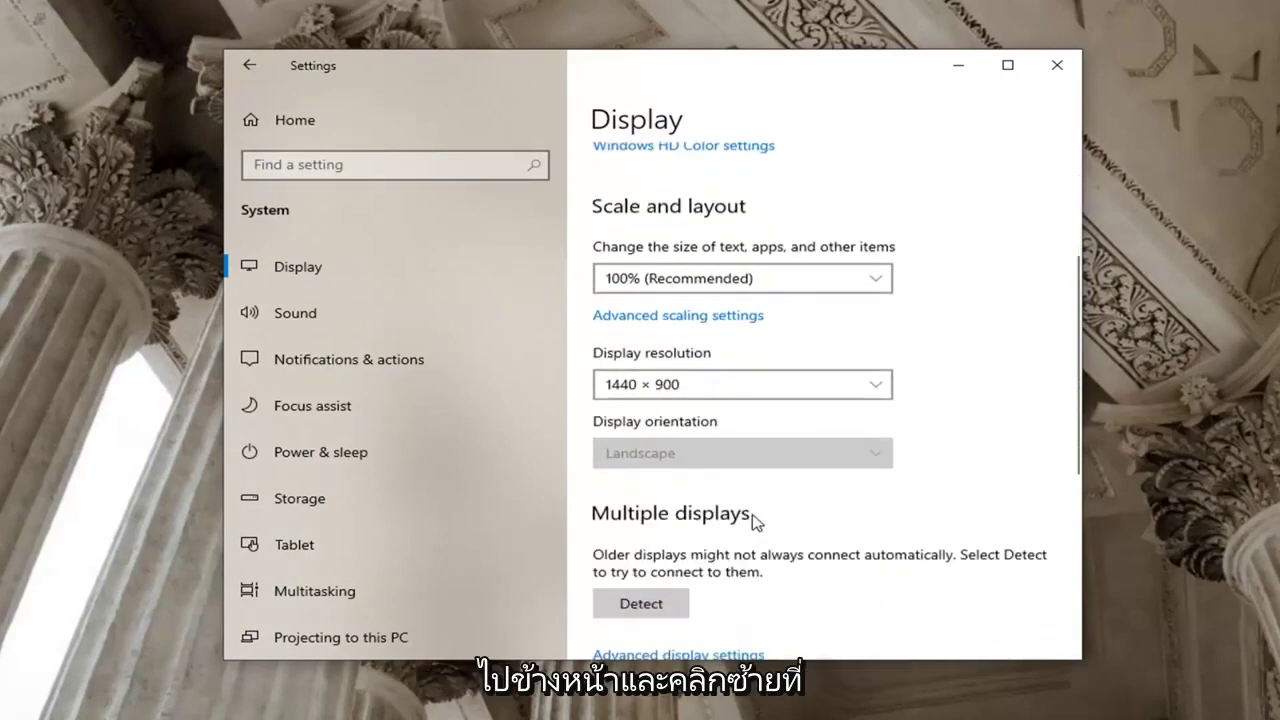
pyautogui.click(675, 480)
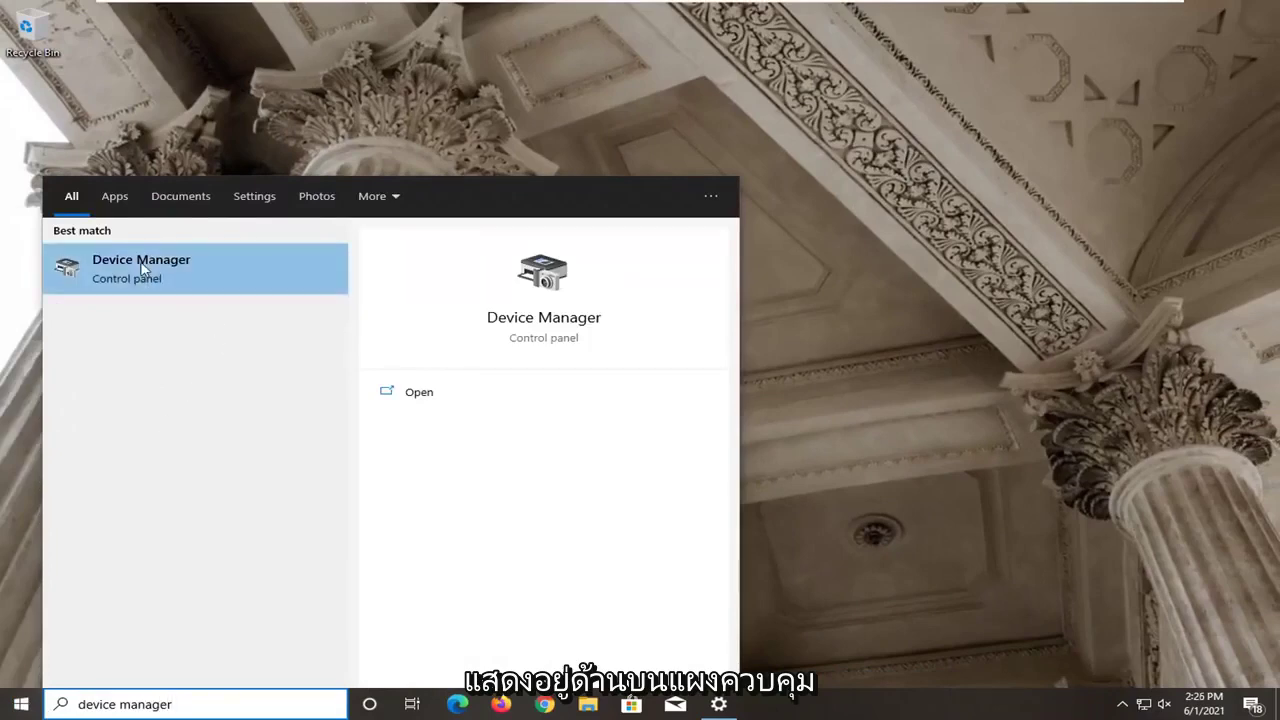
# Step: Open Device Manager, collapse the Other devices category and expand Display adapters
pyautogui.click(143, 272)
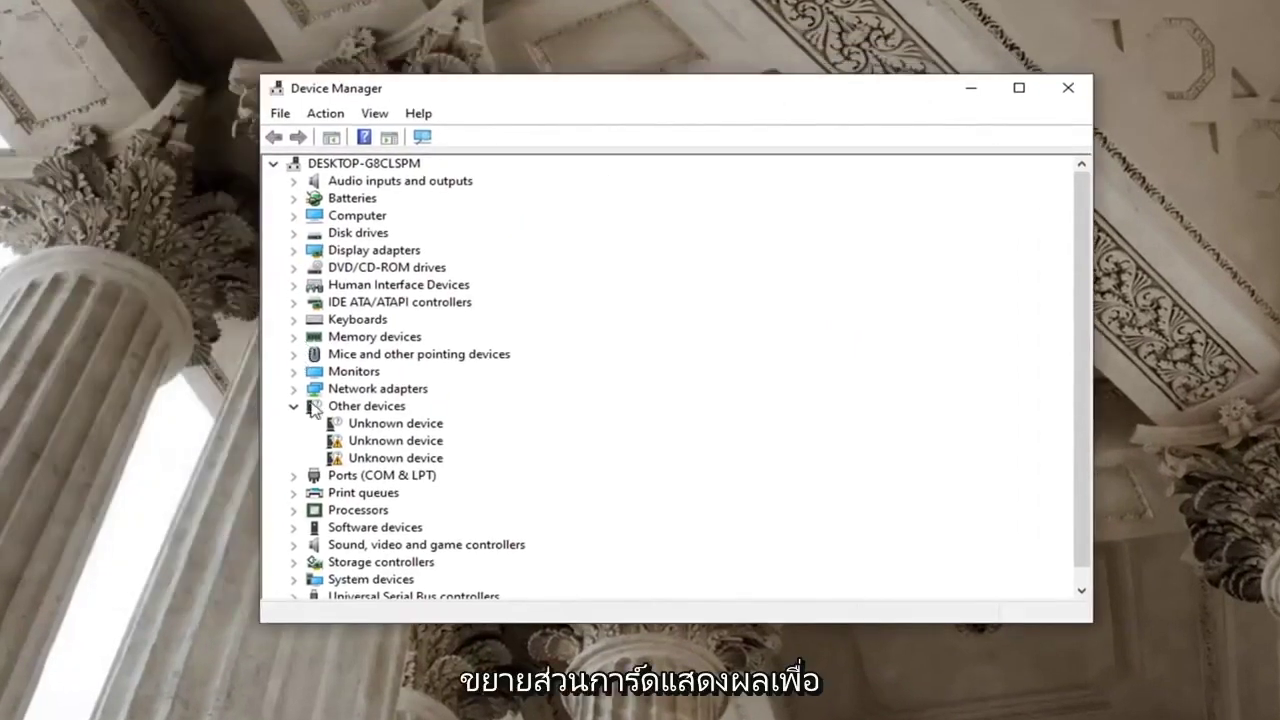
pyautogui.click(293, 406)
pyautogui.doubleClick(370, 250)
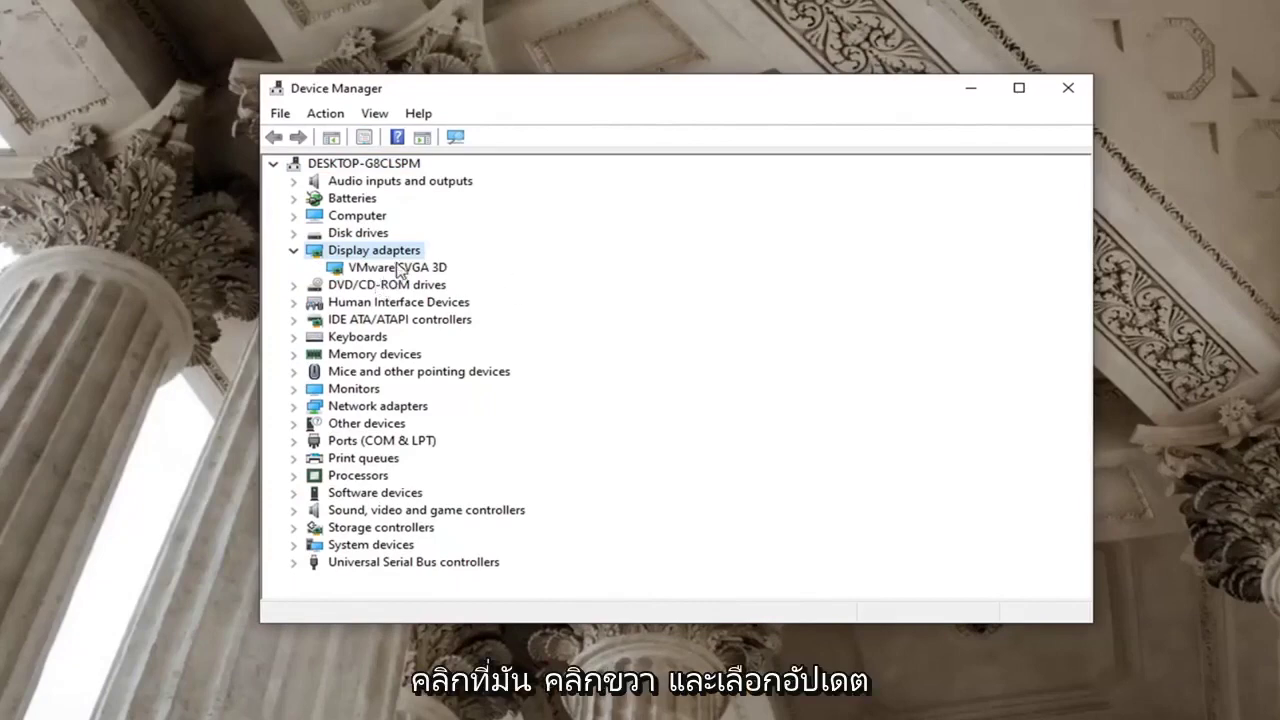
# Step: Start a driver update for the VMware SVGA 3D adapter and list the drivers available on the computer
pyautogui.rightClick(398, 268)
pyautogui.click(452, 276)
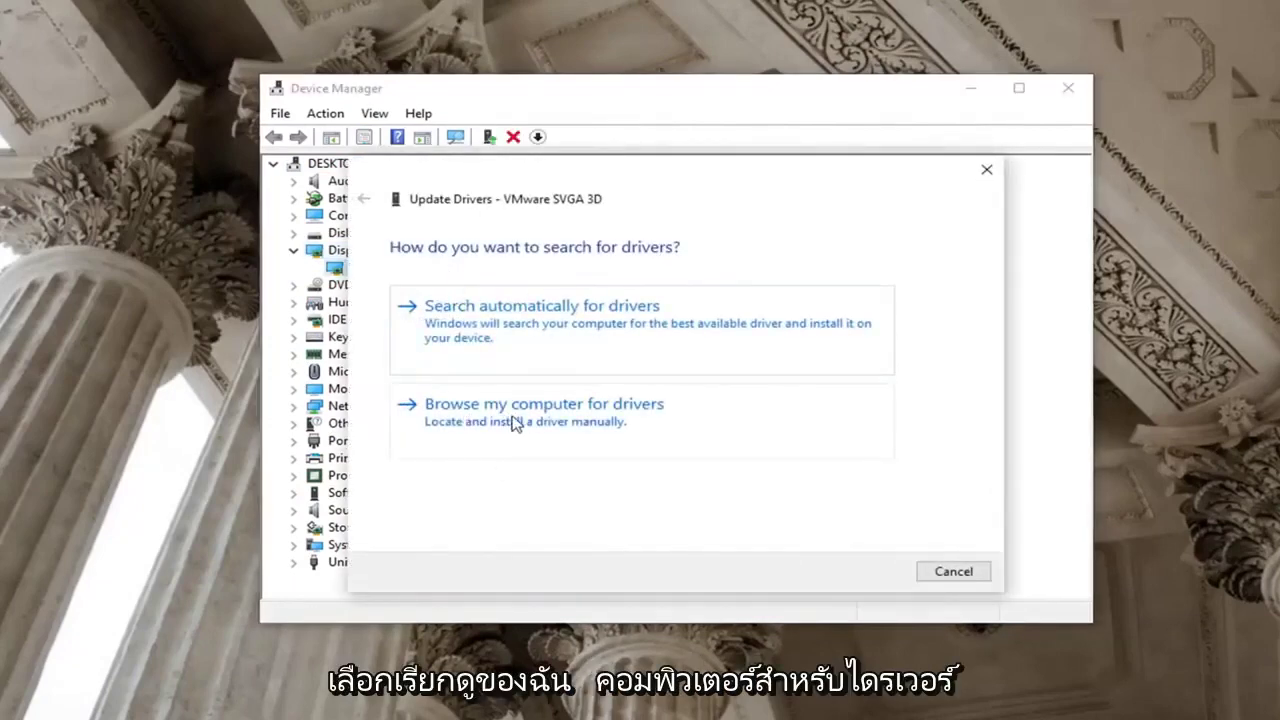
pyautogui.click(515, 423)
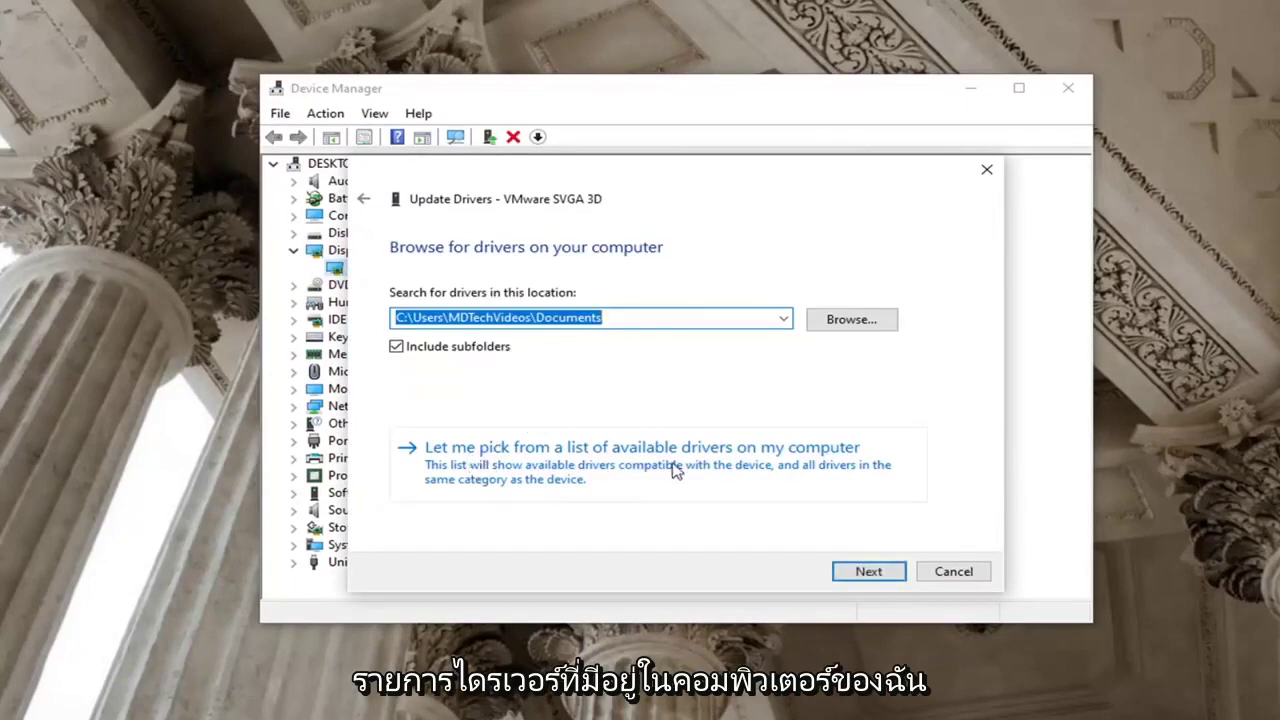
pyautogui.click(723, 458)
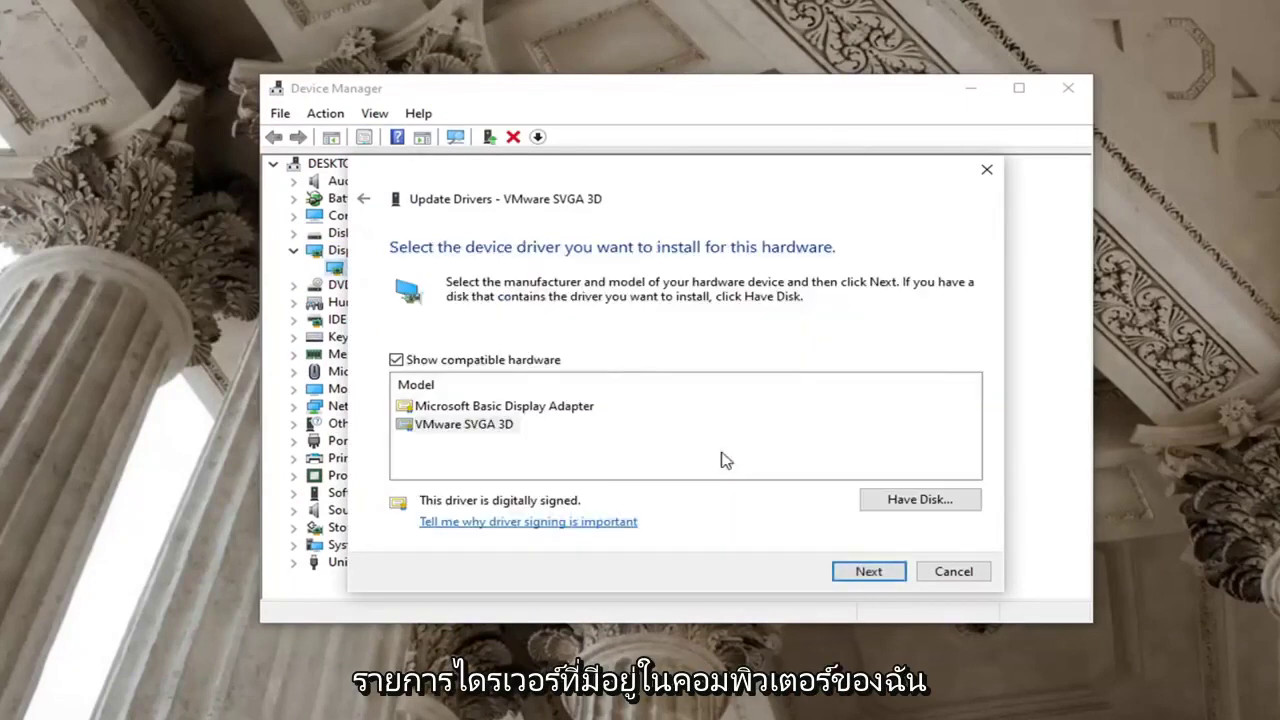
# Step: Check the adapter name in the advanced display settings, then install the VMware SVGA 3D driver and close the update wizard
pyautogui.click(463, 433)
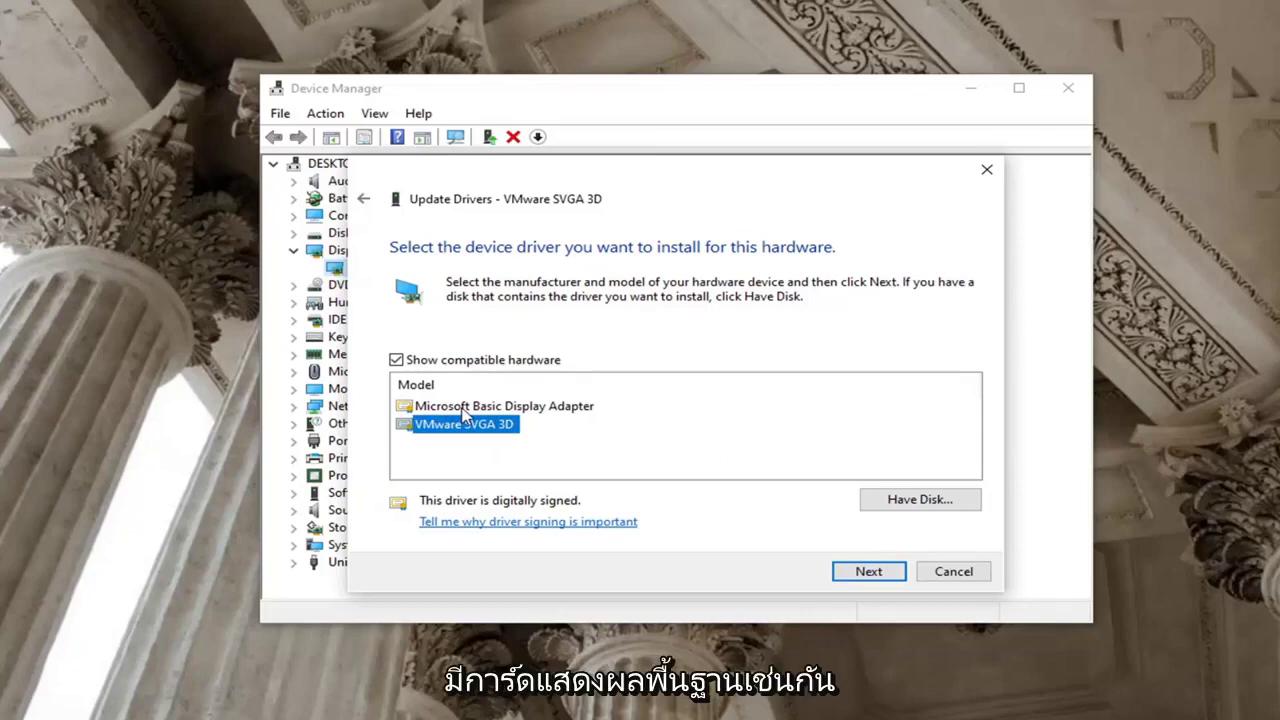
pyautogui.click(549, 408)
pyautogui.click(441, 426)
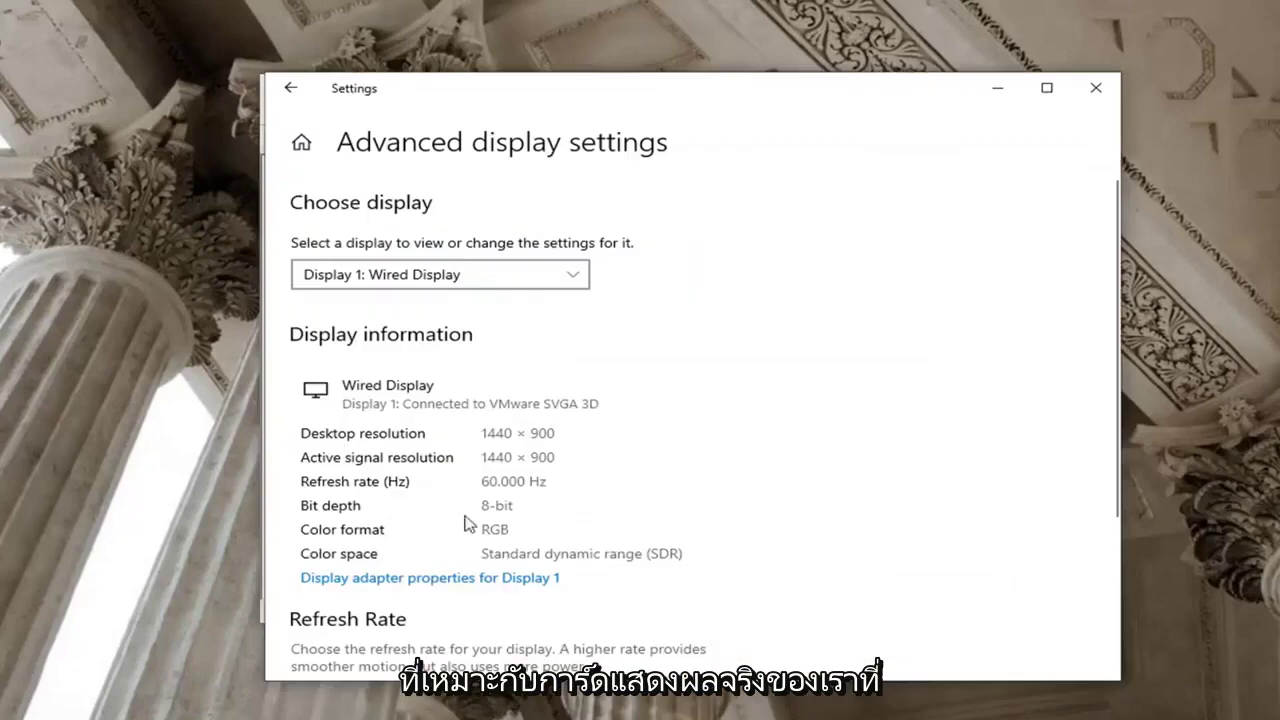
pyautogui.click(997, 88)
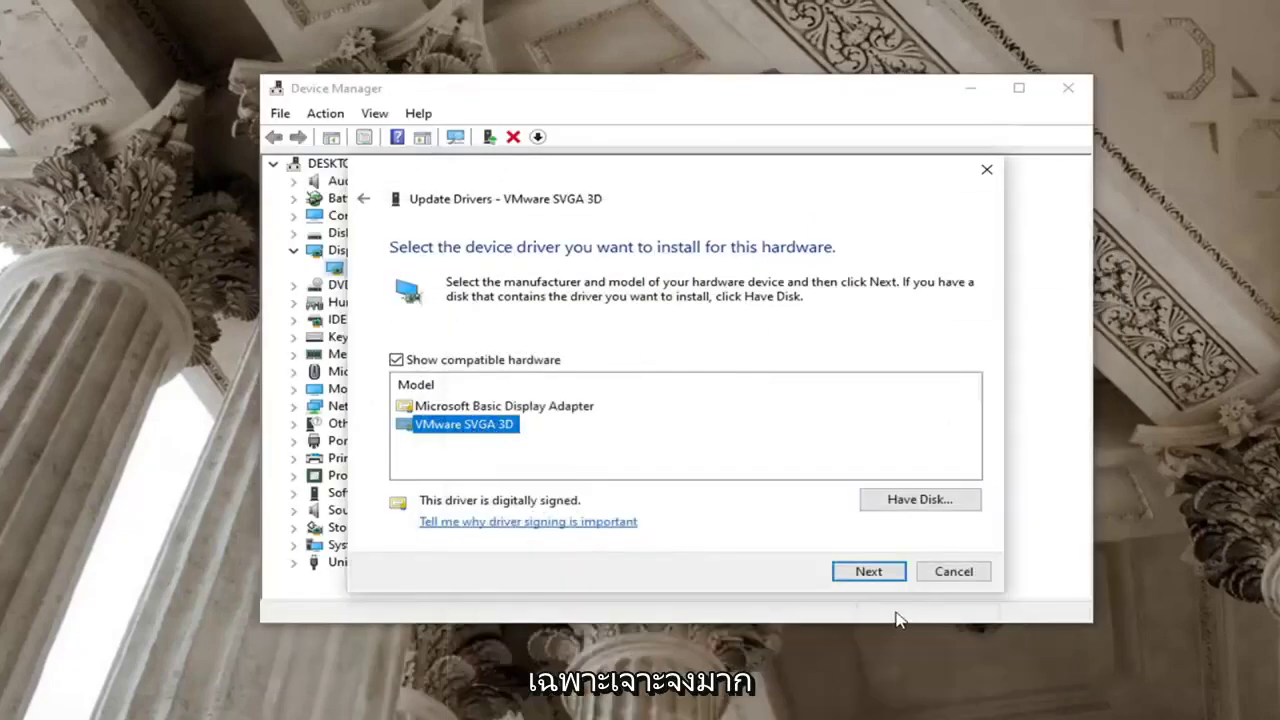
pyautogui.click(855, 571)
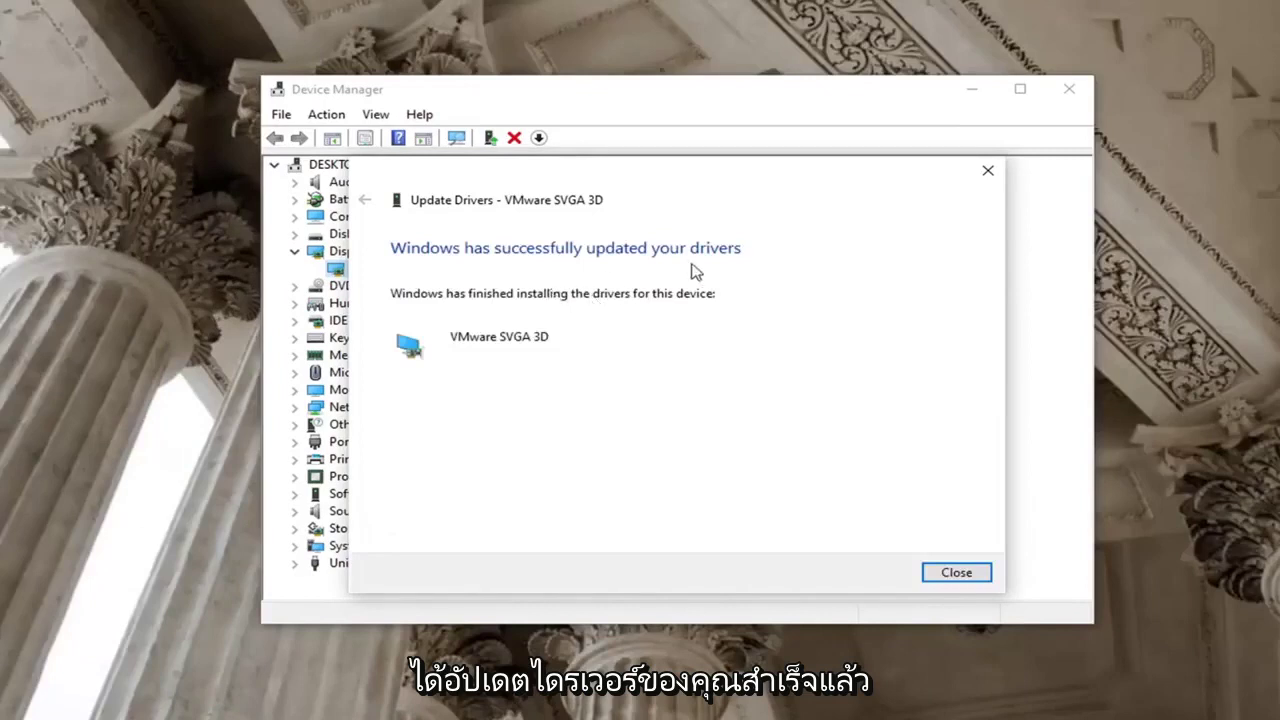
pyautogui.click(940, 572)
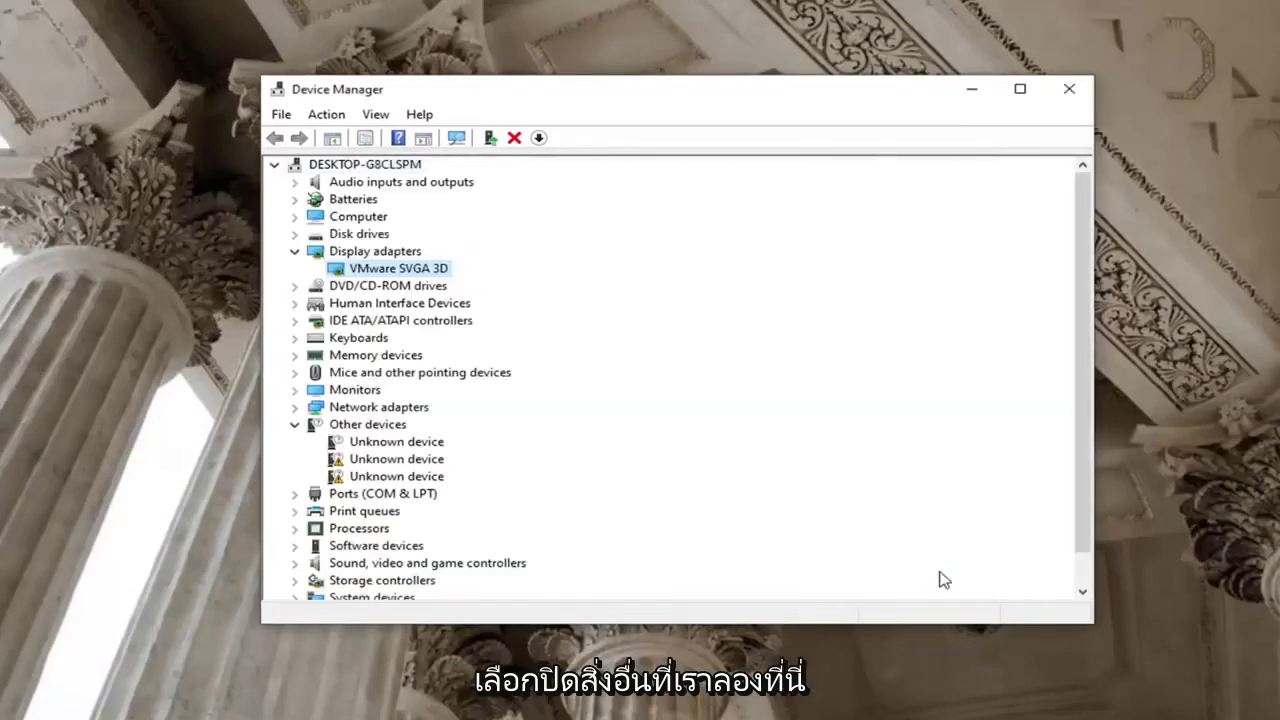
# Step: Return to the Windows Settings home page and open the Ease of Access display page
pyautogui.click(873, 138)
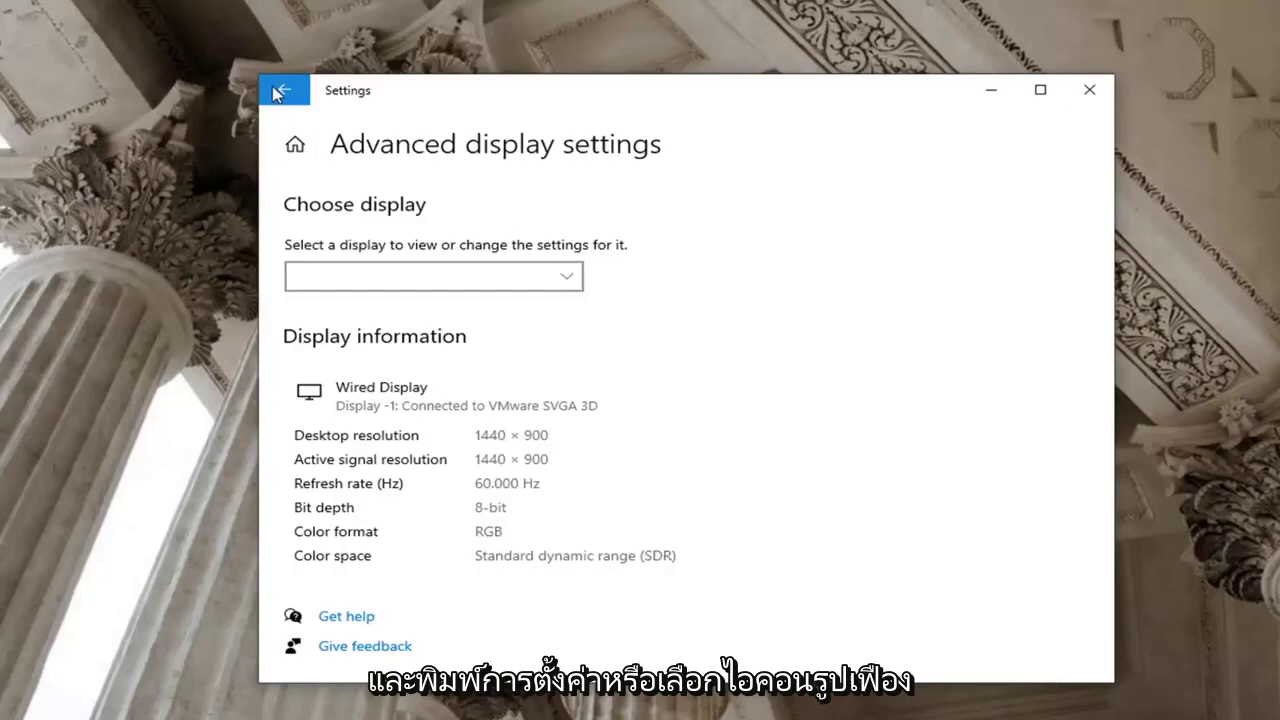
pyautogui.click(284, 90)
pyautogui.click(293, 80)
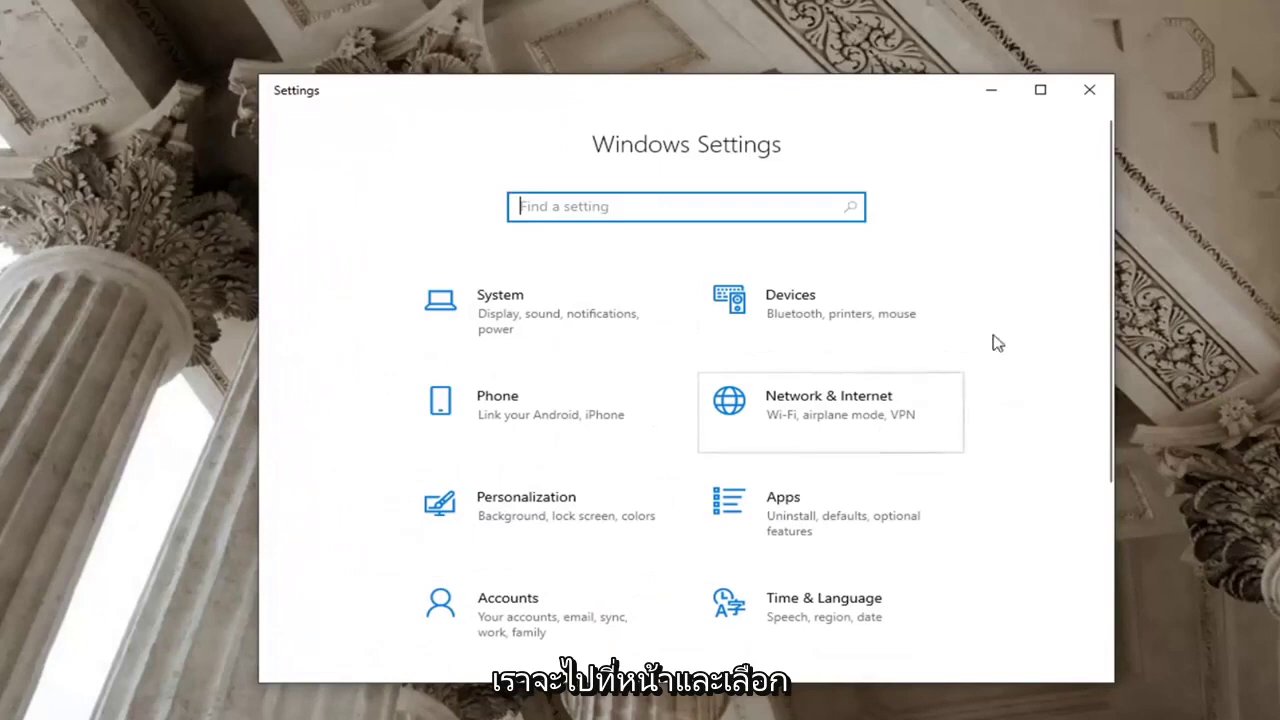
pyautogui.scroll(-3, 950, 385)
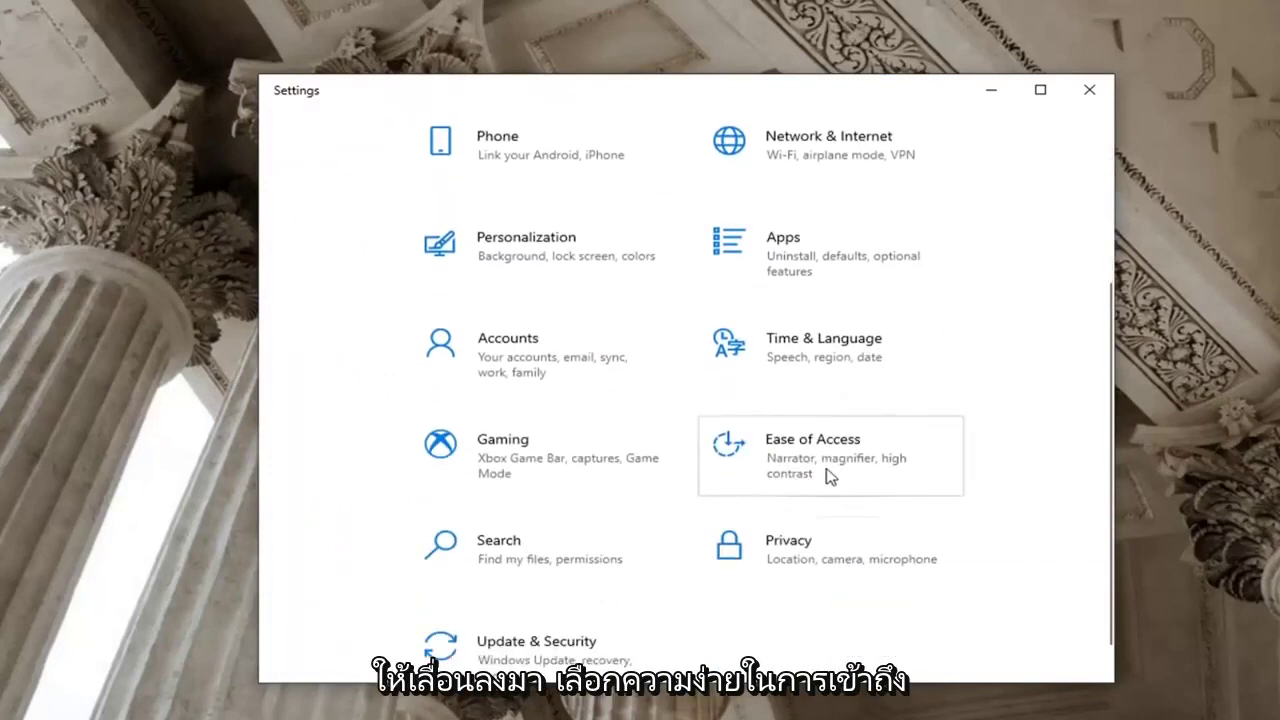
pyautogui.click(826, 474)
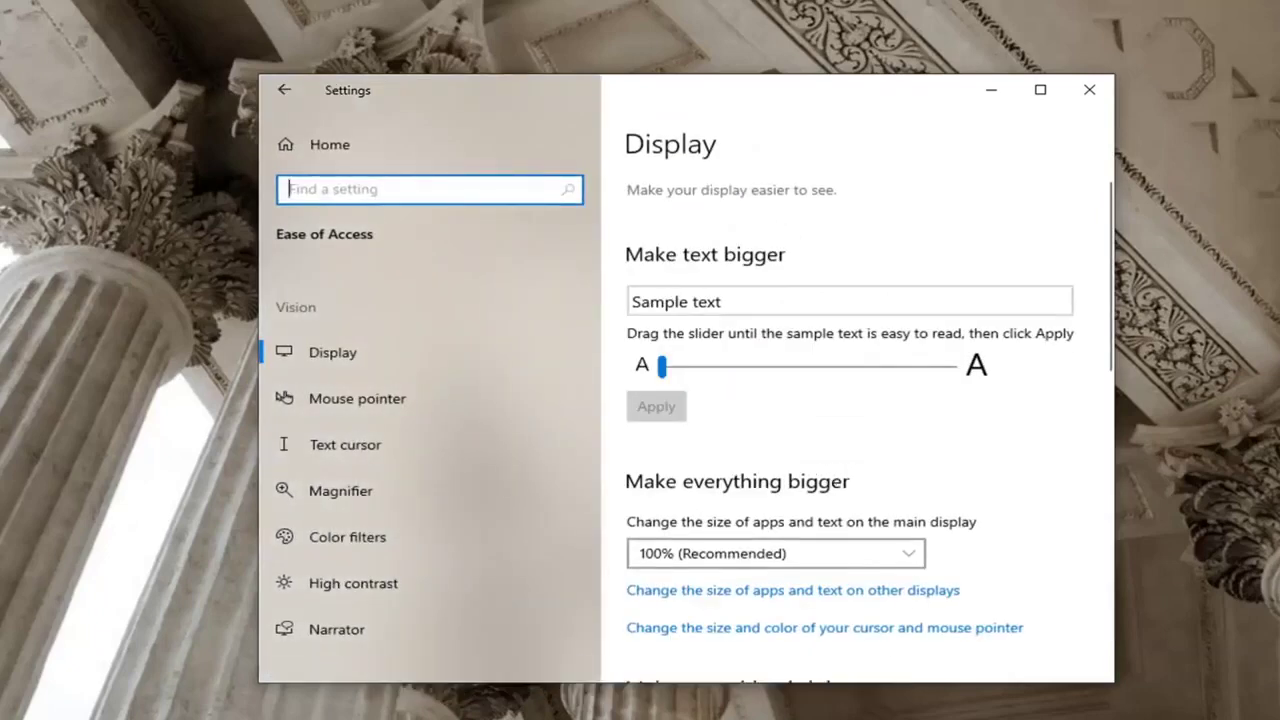
pyautogui.click(371, 362)
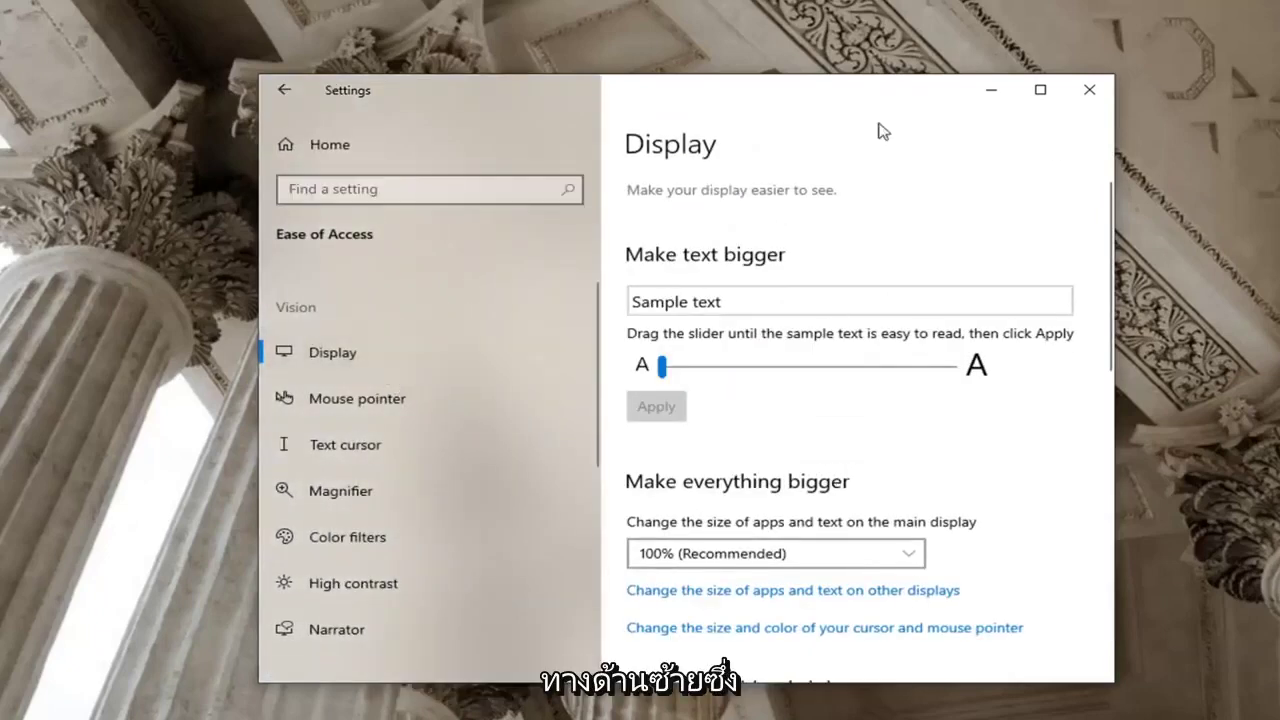
# Step: Open the additional display settings from the related settings of the Ease of Access display page
pyautogui.scroll(-2, 965, 315)
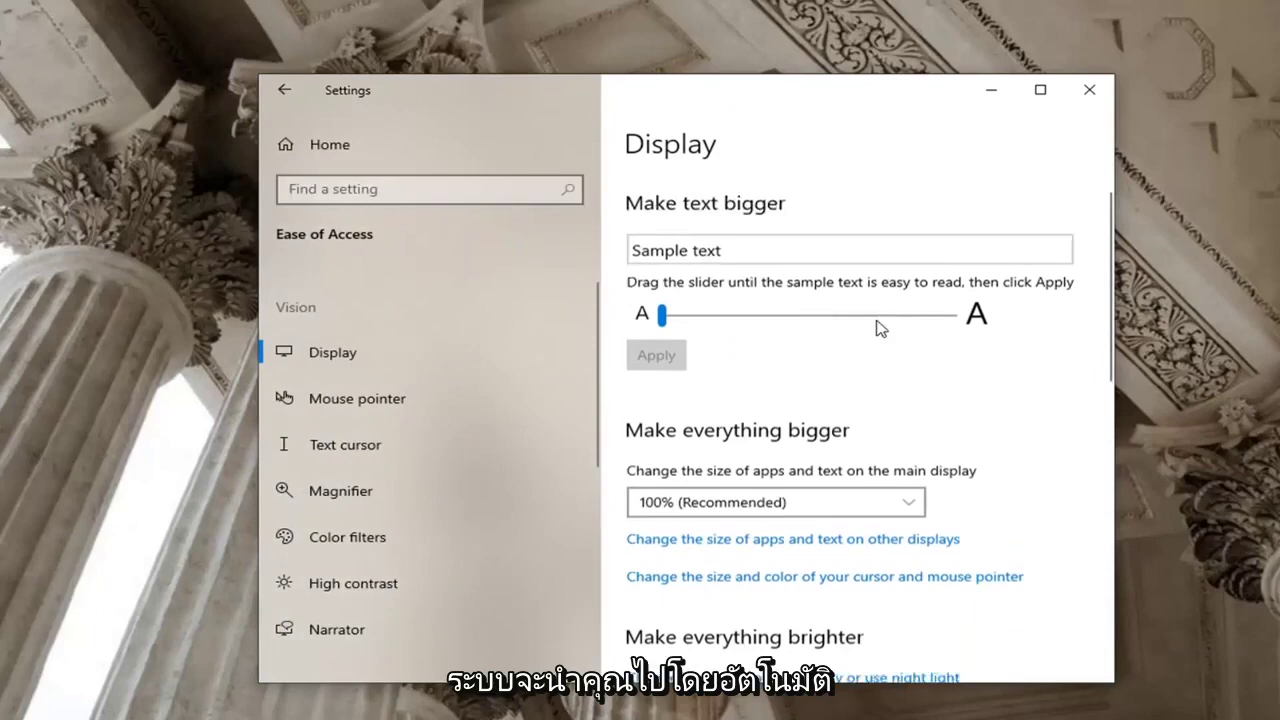
pyautogui.scroll(-1, 1029, 388)
pyautogui.scroll(-8, 1029, 388)
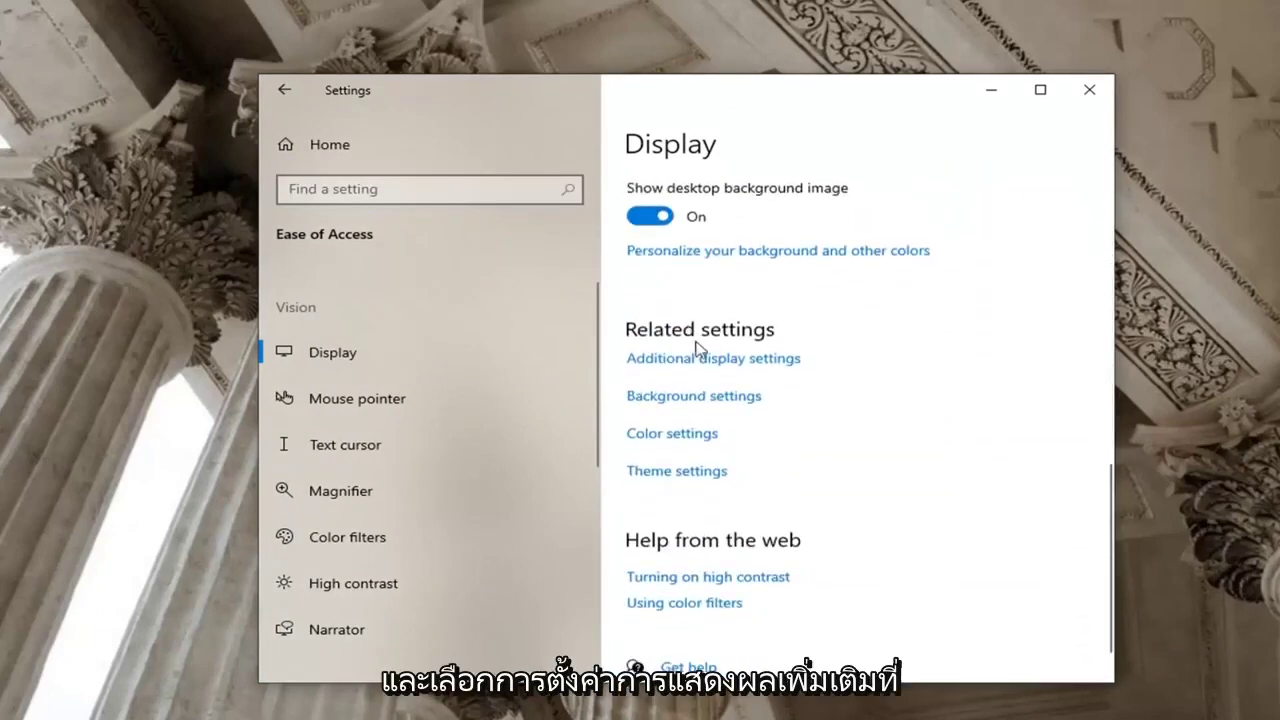
pyautogui.click(700, 361)
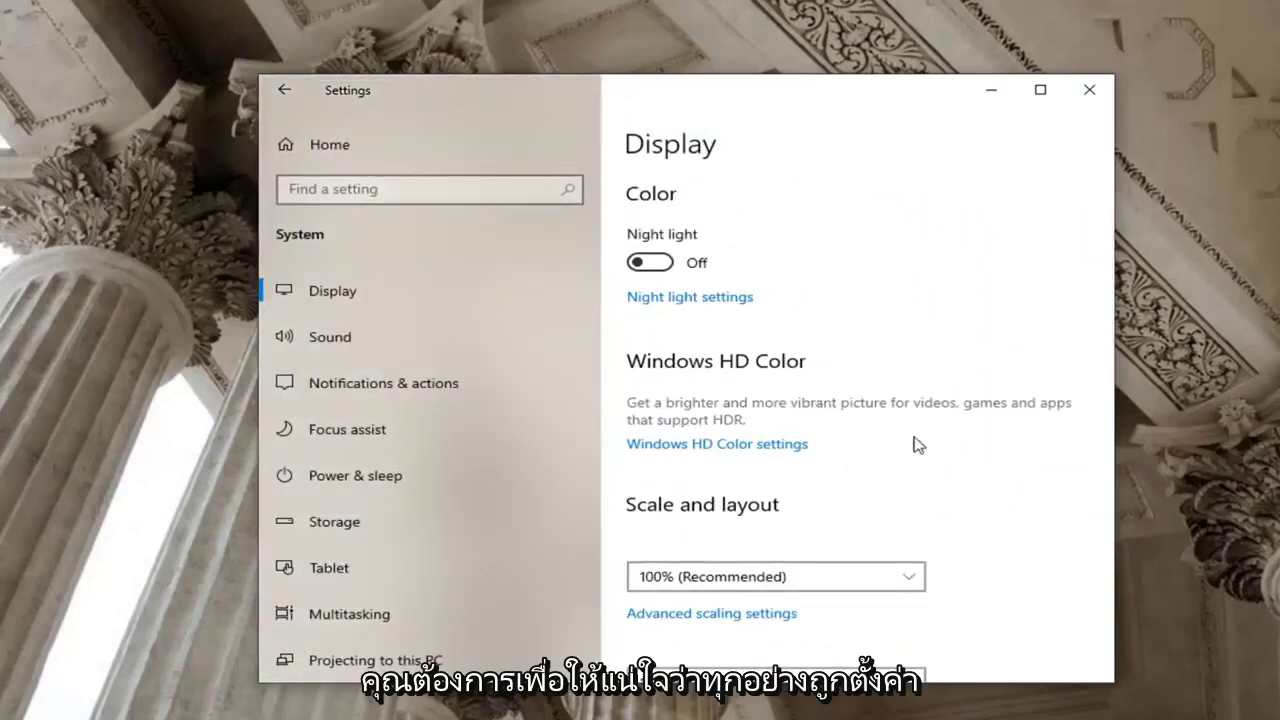
# Step: Check the scaling options for text, apps and other items, keeping 100% (Recommended)
pyautogui.scroll(-4, 930, 450)
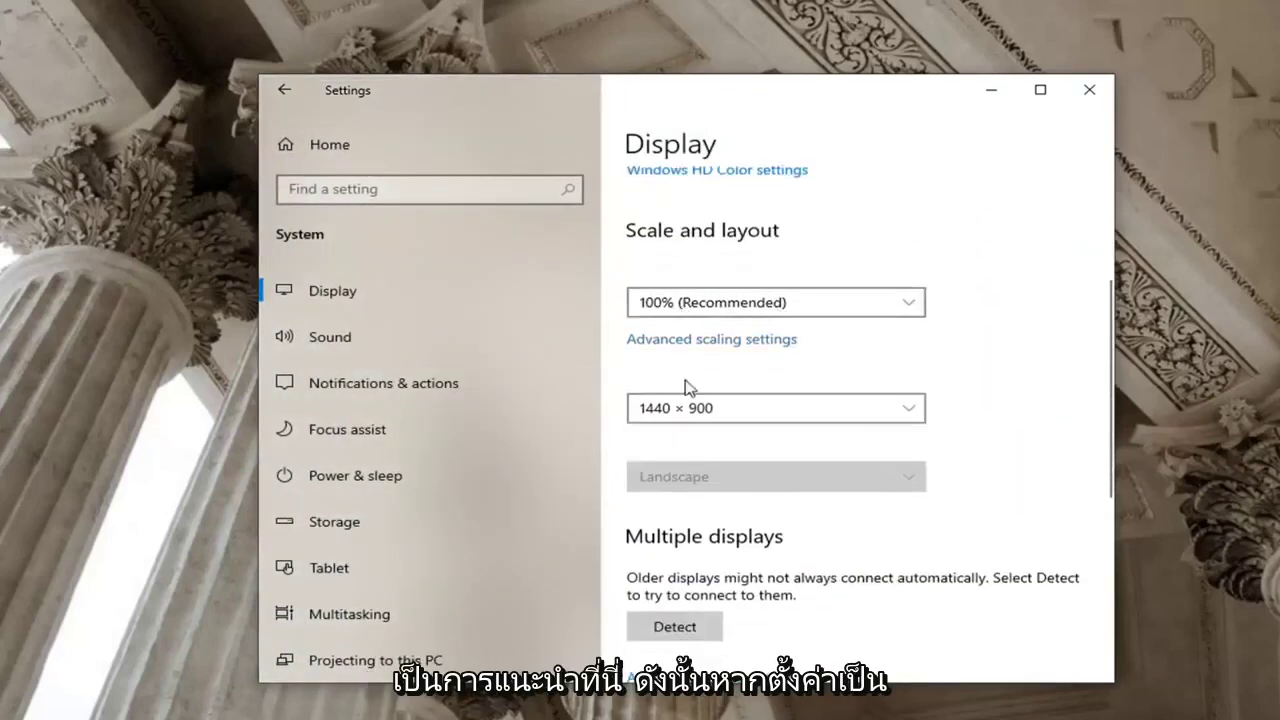
pyautogui.click(800, 306)
pyautogui.click(811, 303)
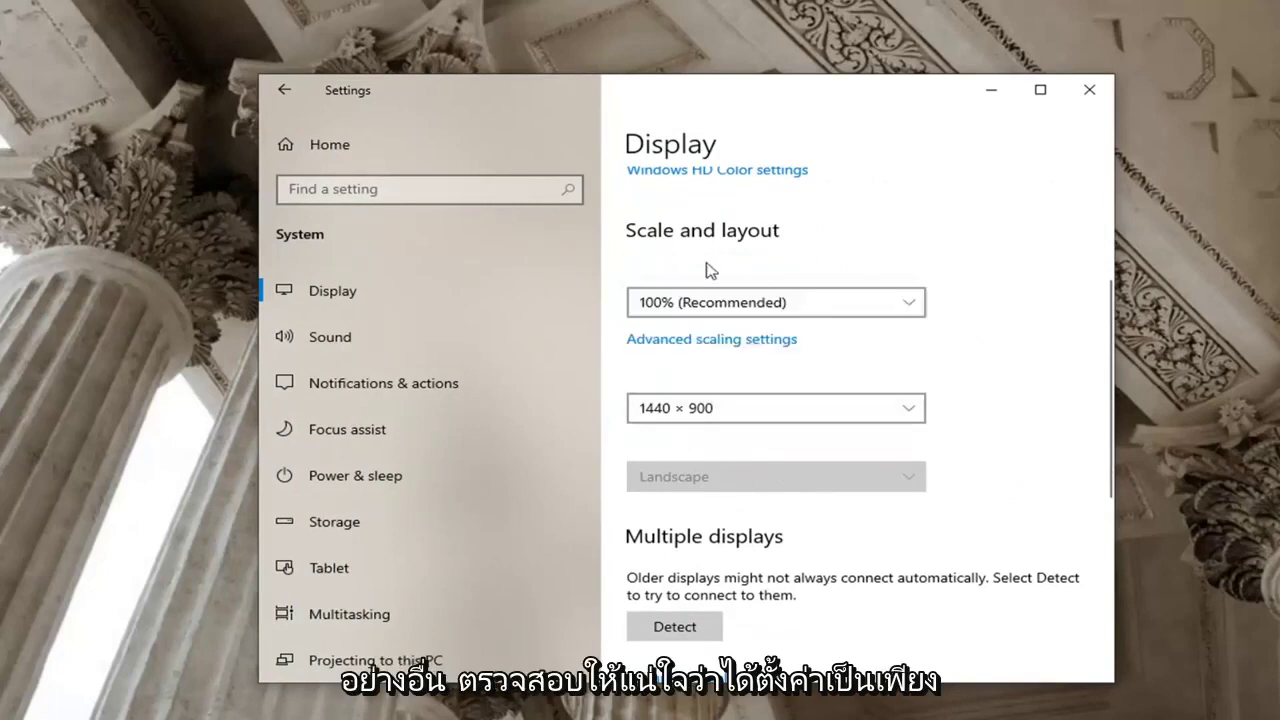
pyautogui.click(718, 297)
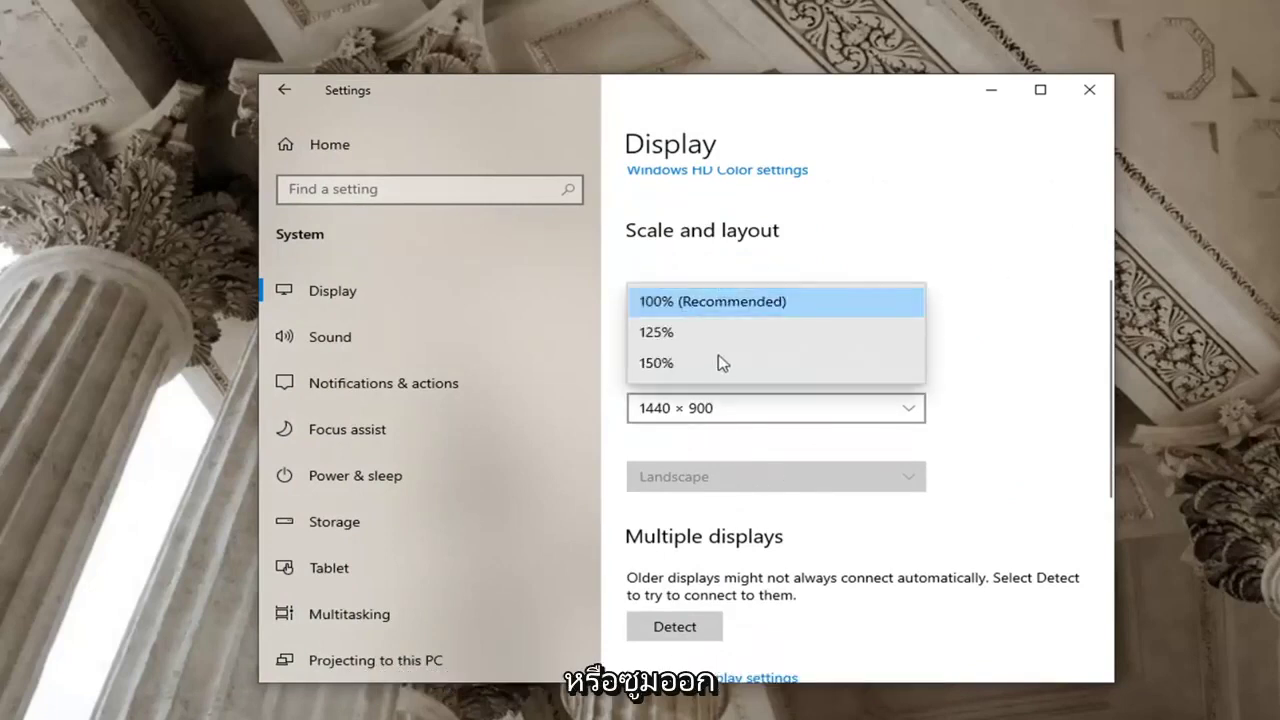
pyautogui.click(1036, 317)
# Step: Choose a display resolution of 1440 × 900 and keep the changed display settings
pyautogui.click(800, 418)
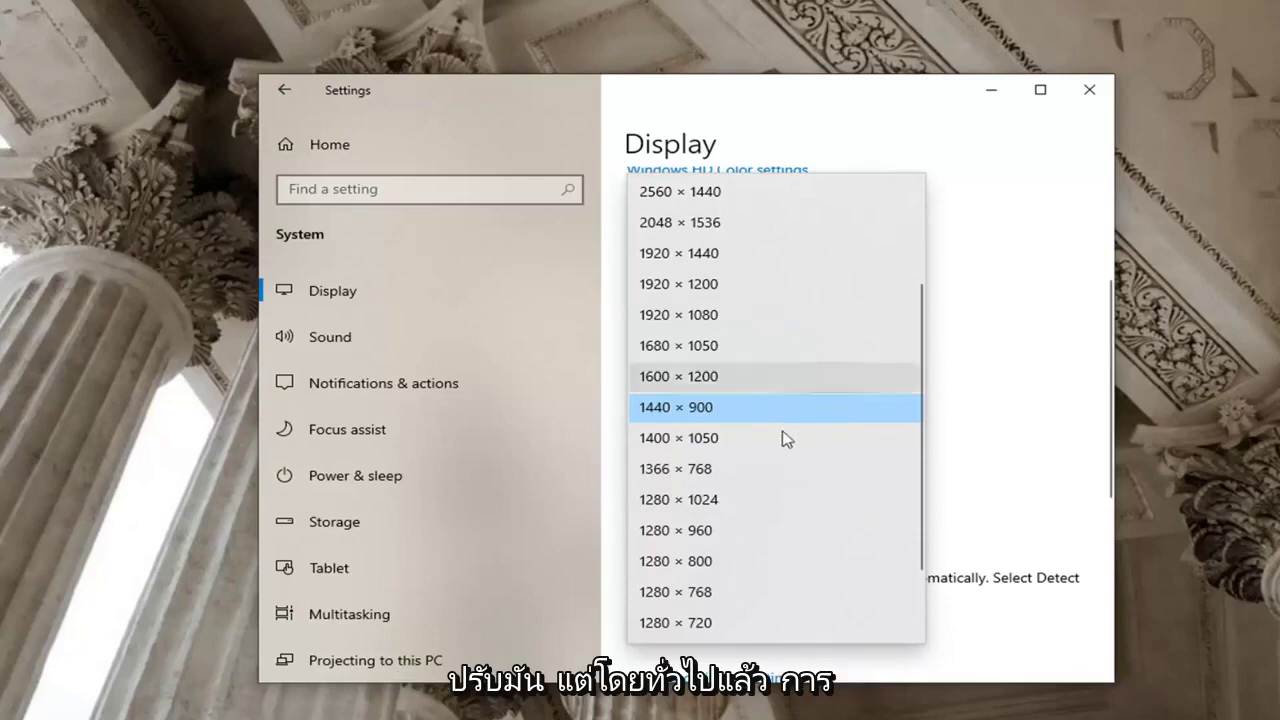
pyautogui.click(1071, 380)
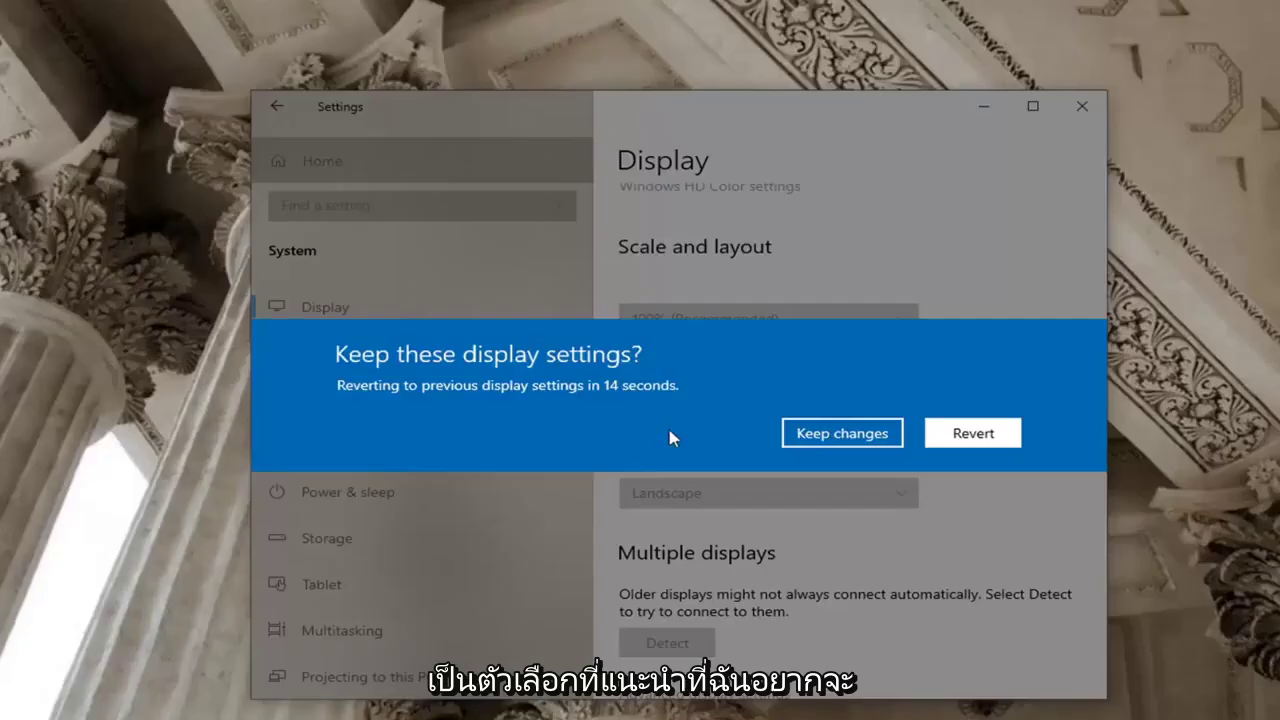
pyautogui.click(864, 433)
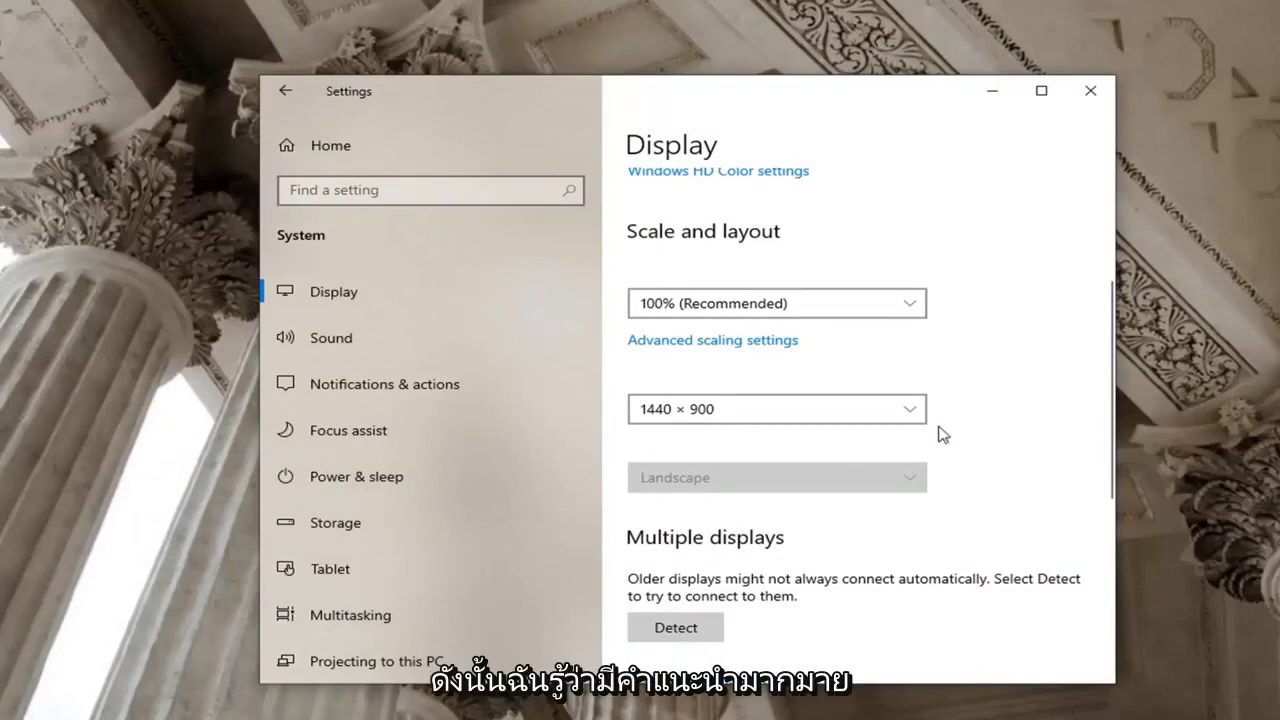
# Step: Open the display adapter properties for Display 1 from the advanced display settings and move the dialog over the Settings window
pyautogui.scroll(-1, 937, 434)
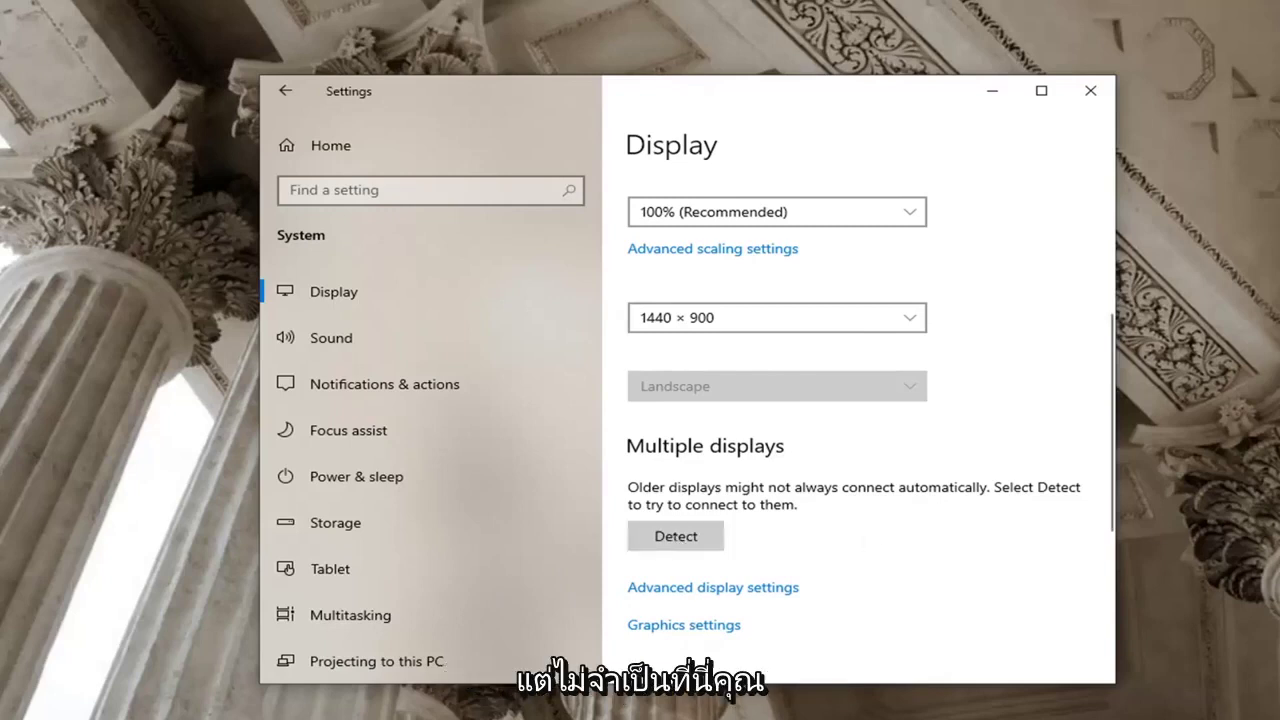
pyautogui.scroll(-1, 854, 426)
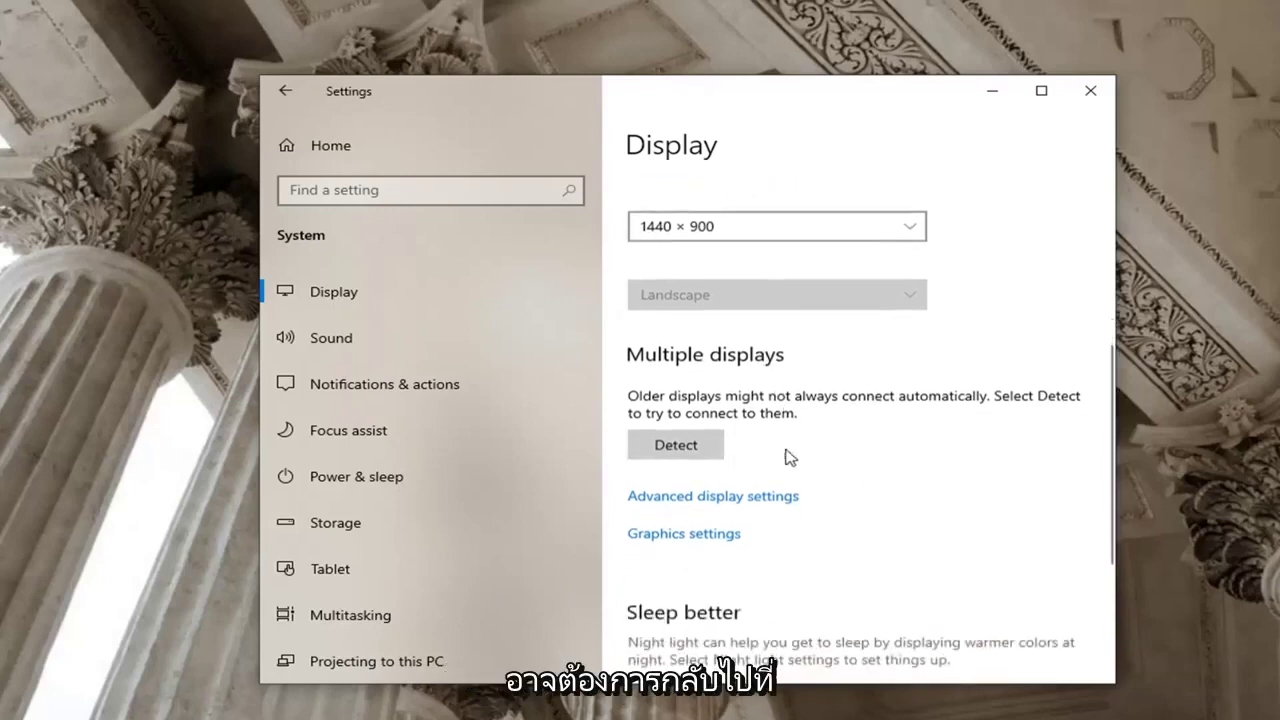
pyautogui.click(740, 500)
pyautogui.scroll(-1, 550, 463)
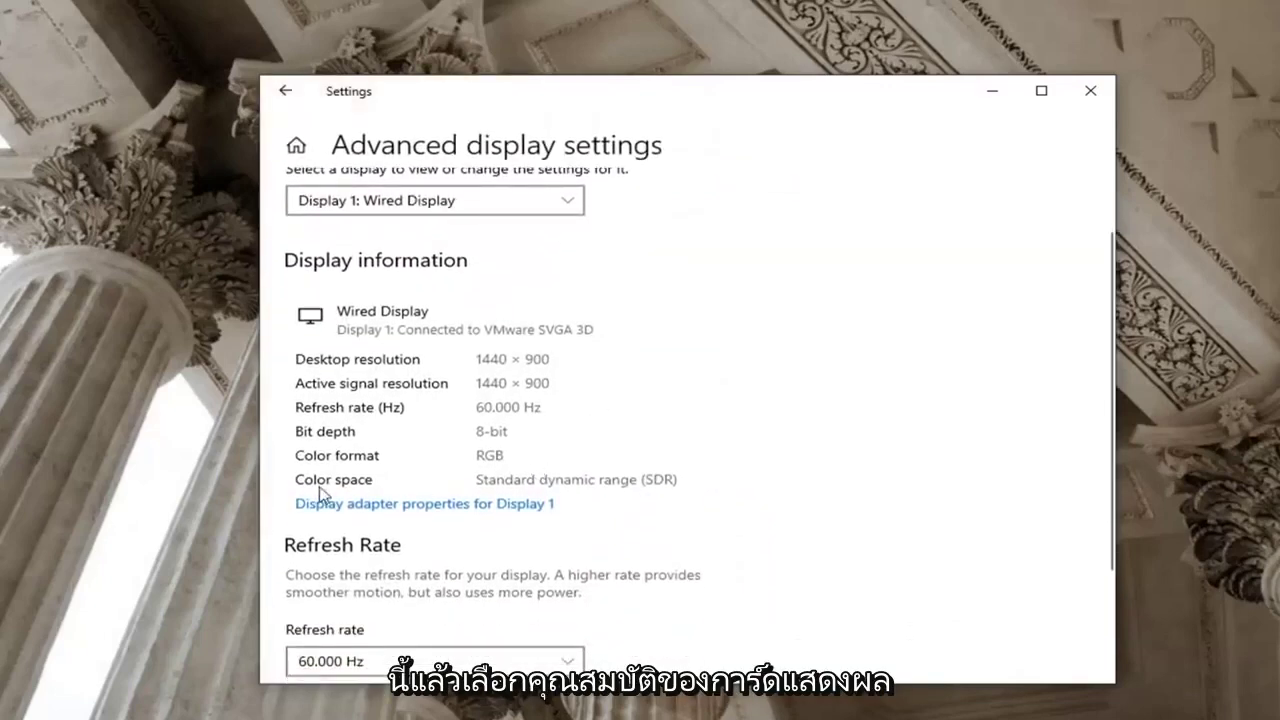
pyautogui.click(510, 505)
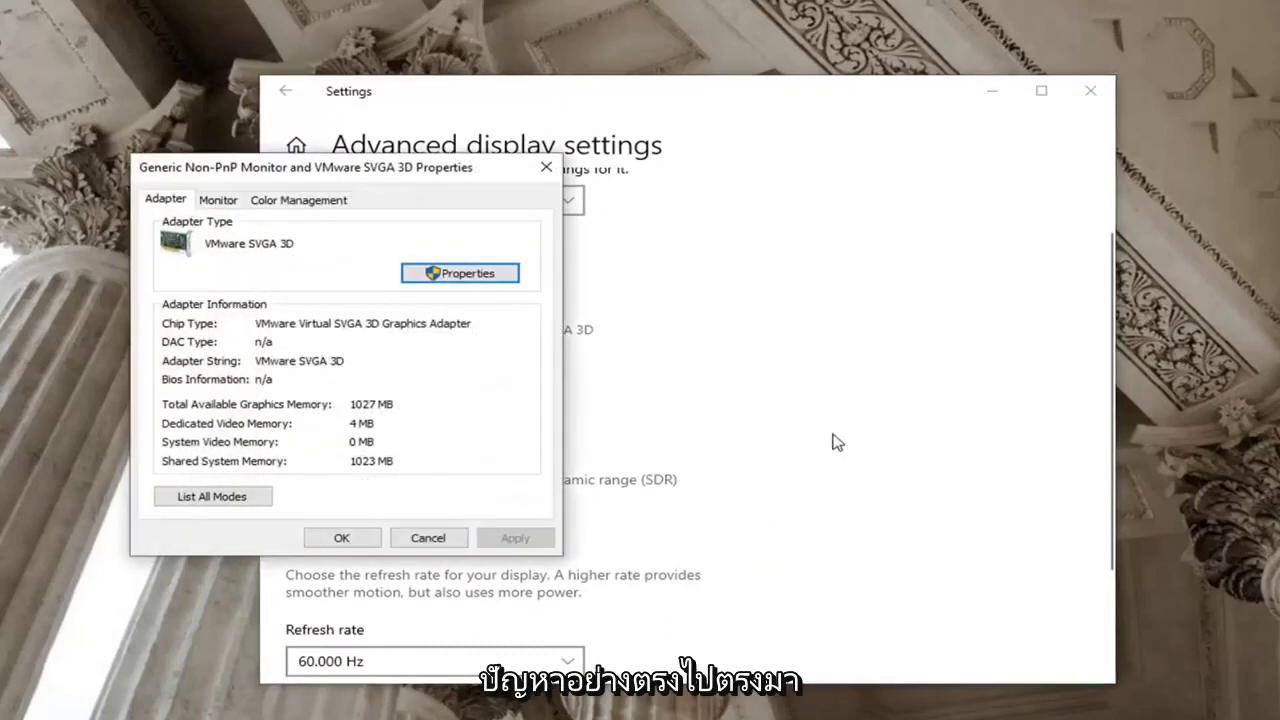
pyautogui.moveTo(310, 183); pyautogui.dragTo(595, 209)
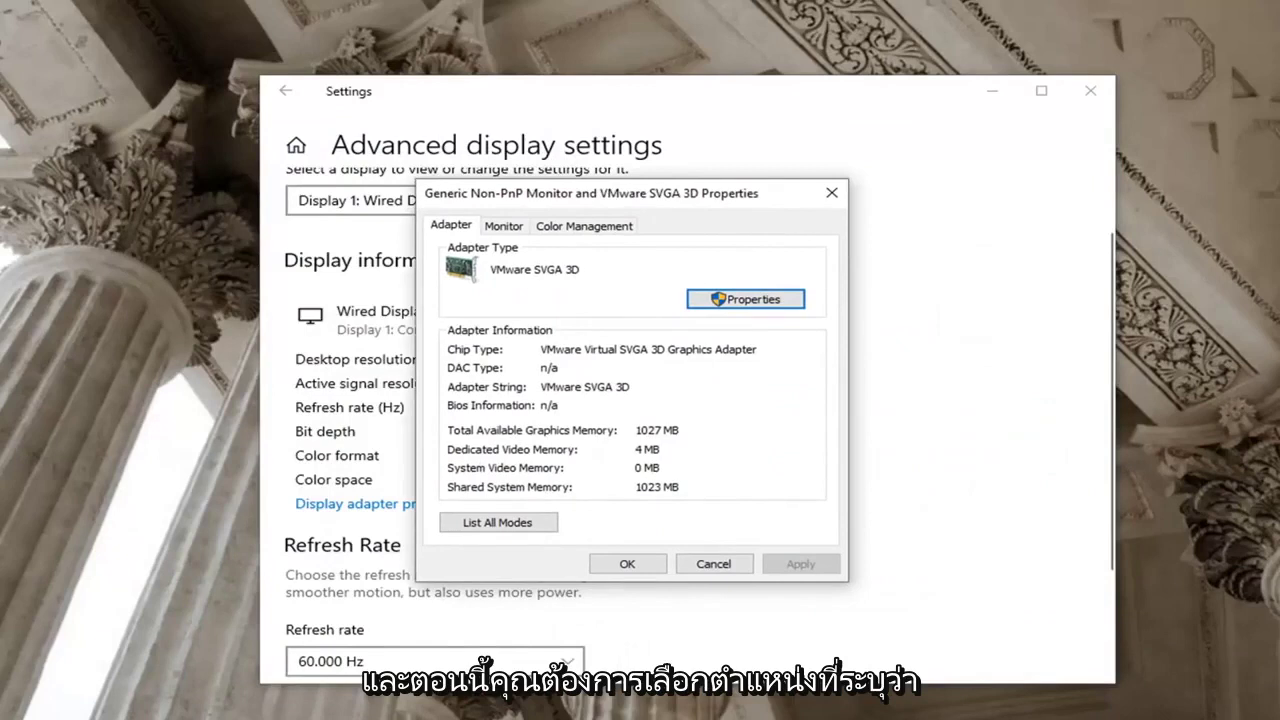
# Step: Keep the monitor's screen refresh rate at 60 Hertz and confirm the adapter properties
pyautogui.click(518, 232)
pyautogui.click(765, 381)
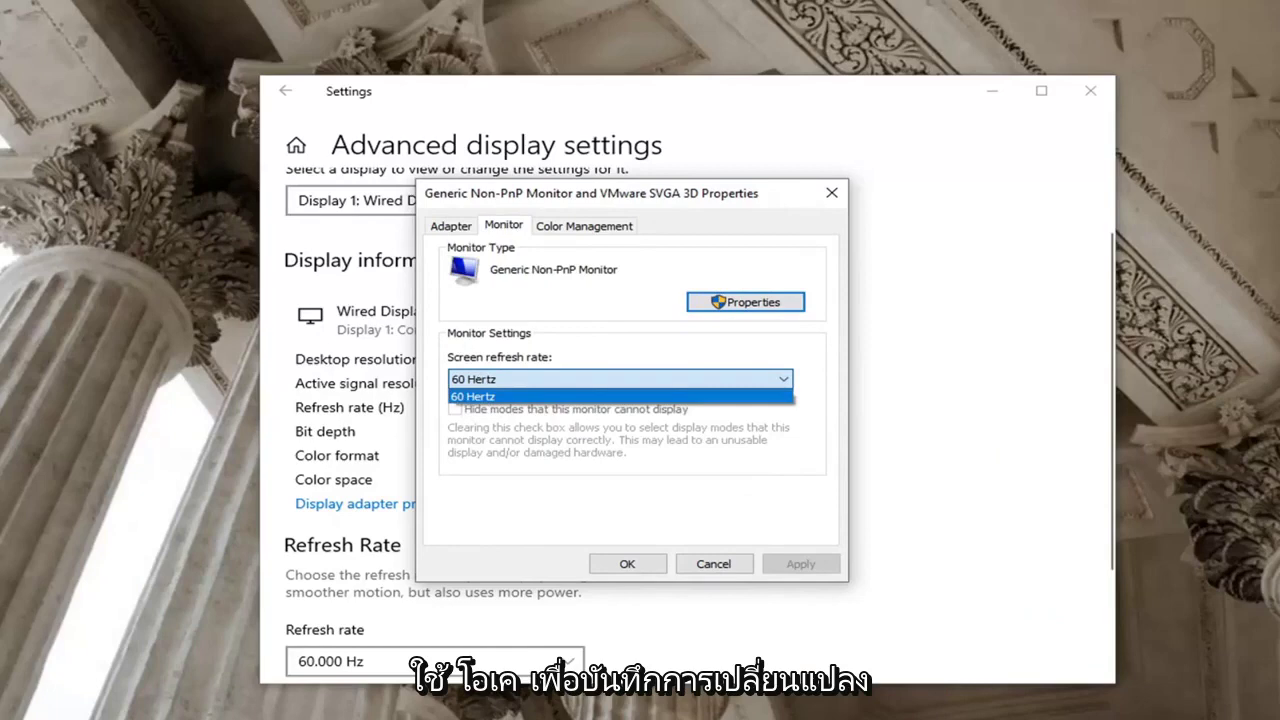
pyautogui.click(654, 529)
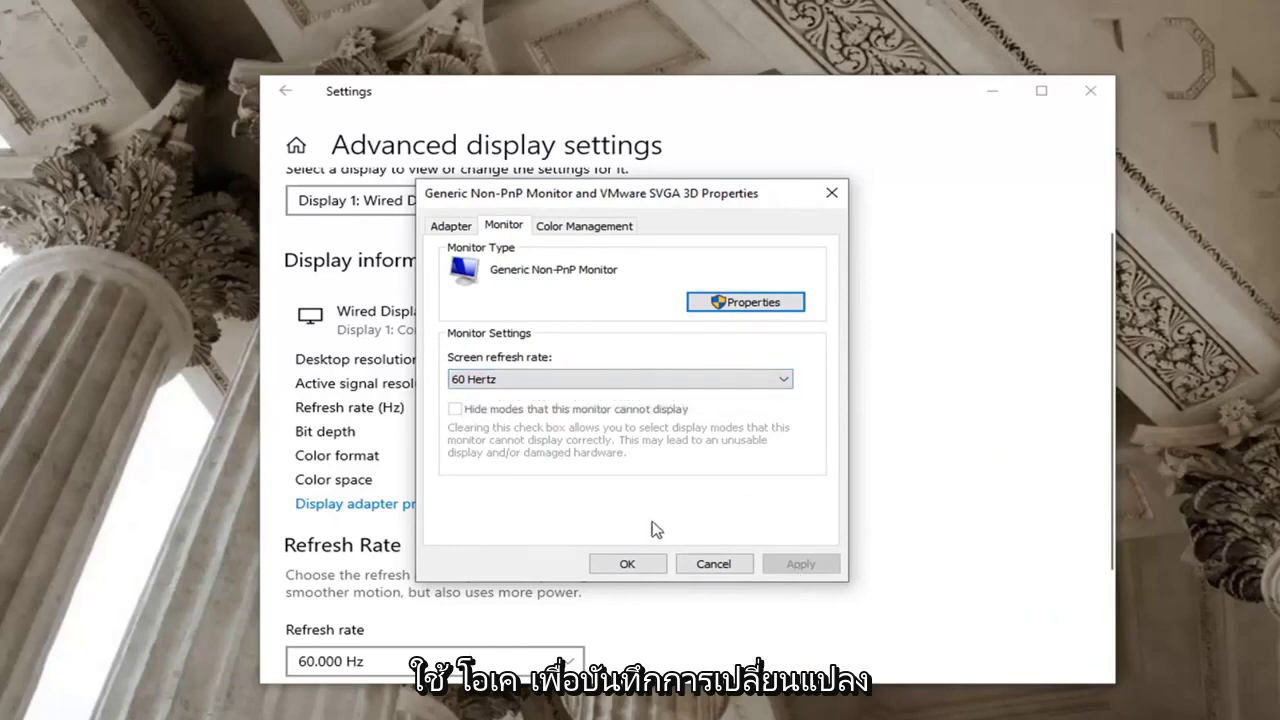
pyautogui.click(600, 562)
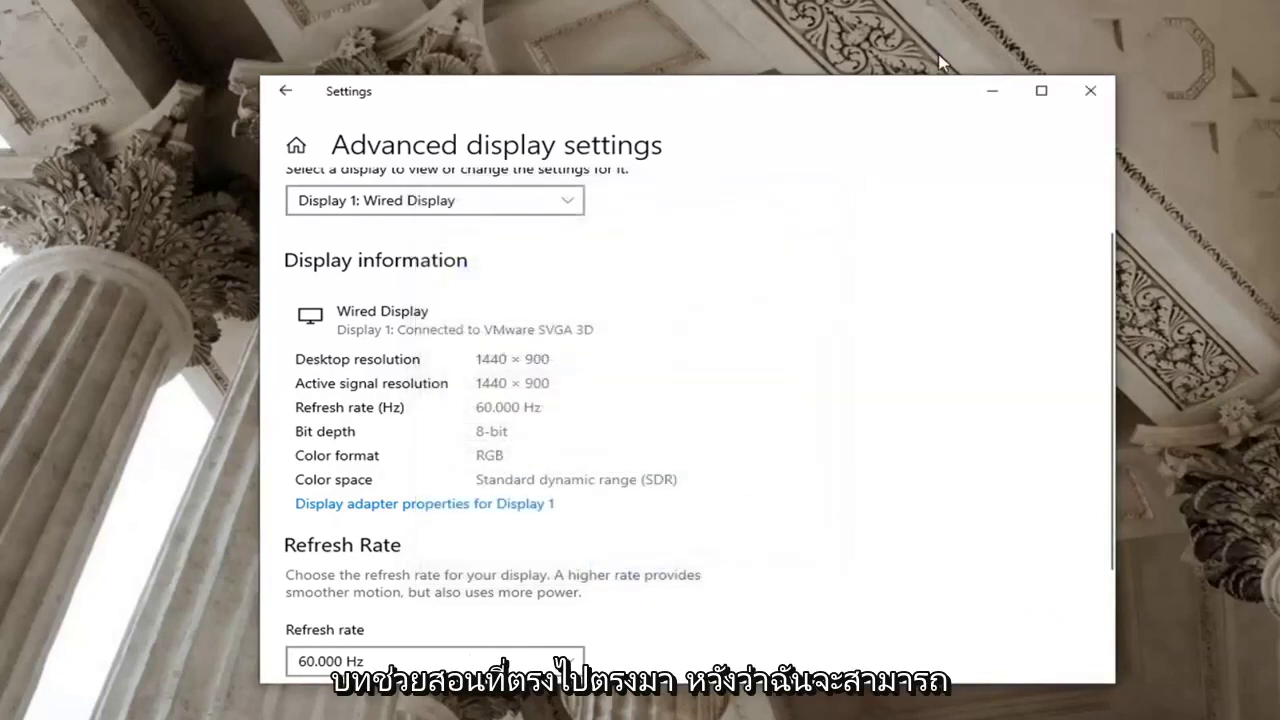